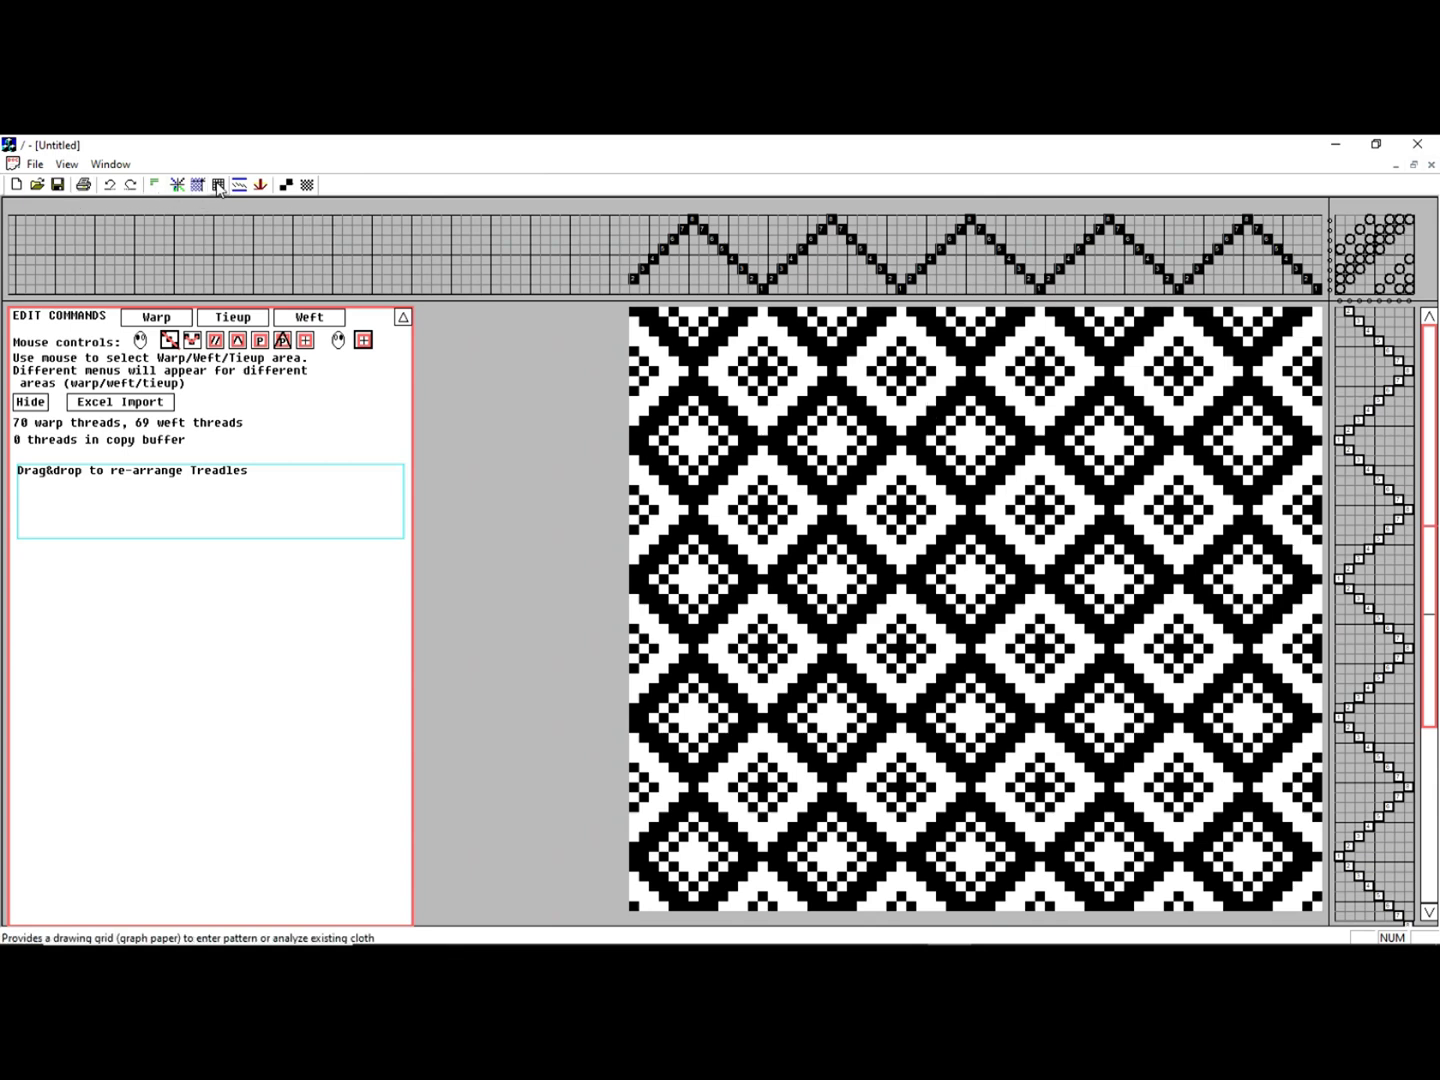
Open the graphic entry grid for the pattern and import the current draft onto it
{"action": "left_click", "coordinate": [67, 164]}
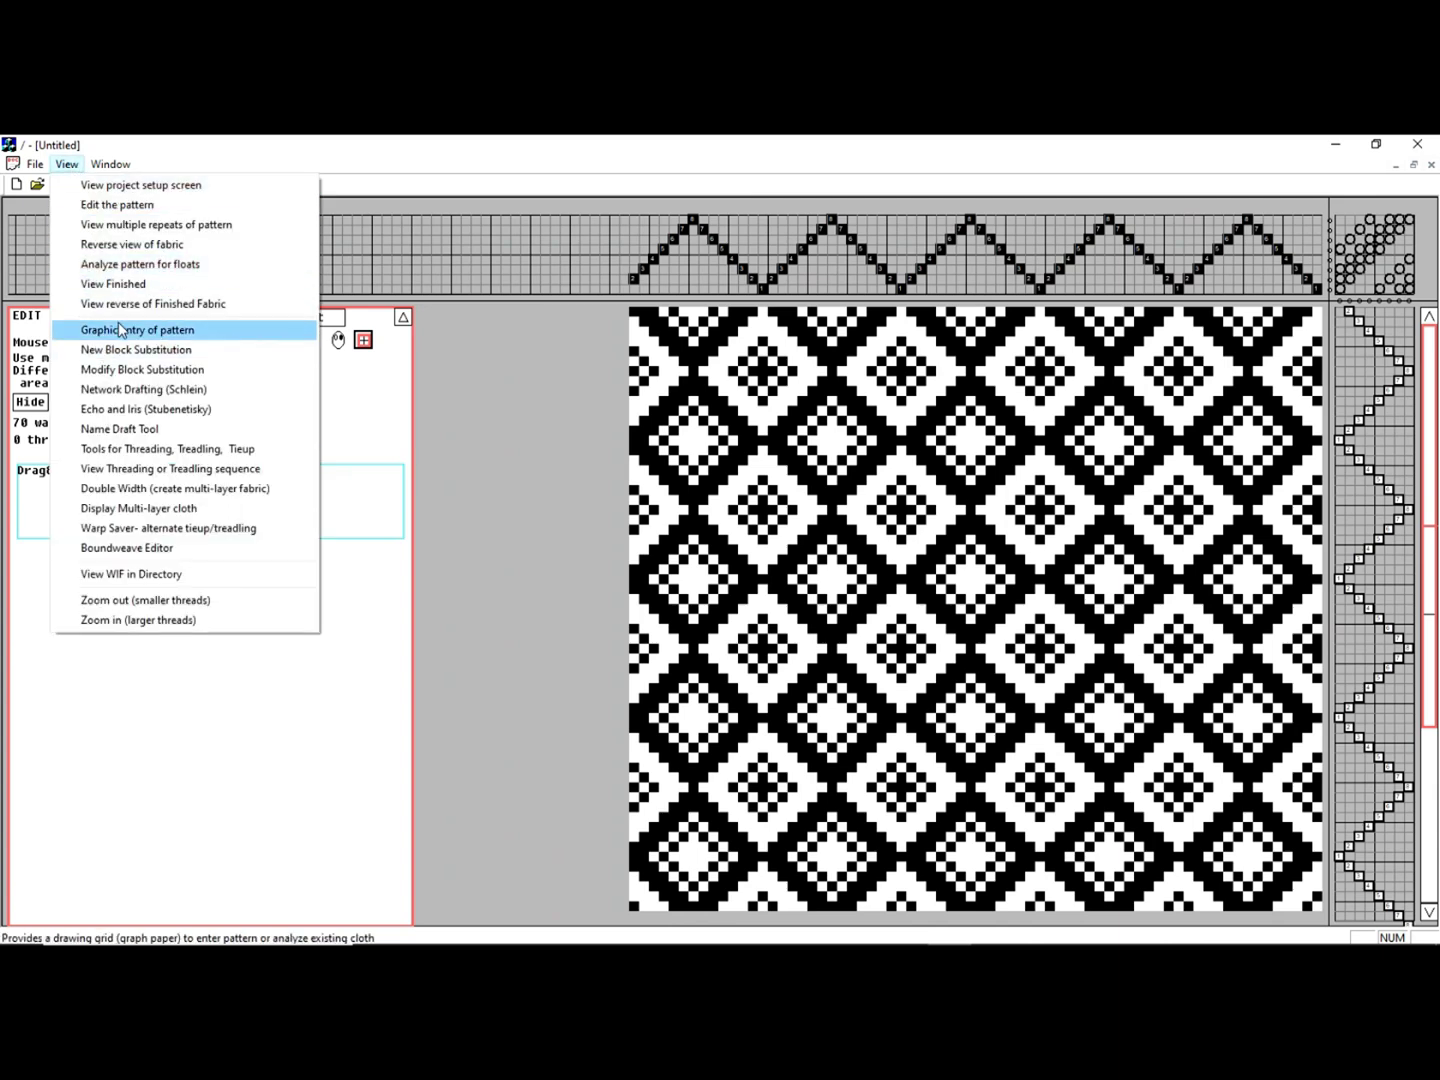
{"action": "left_click", "coordinate": [125, 330]}
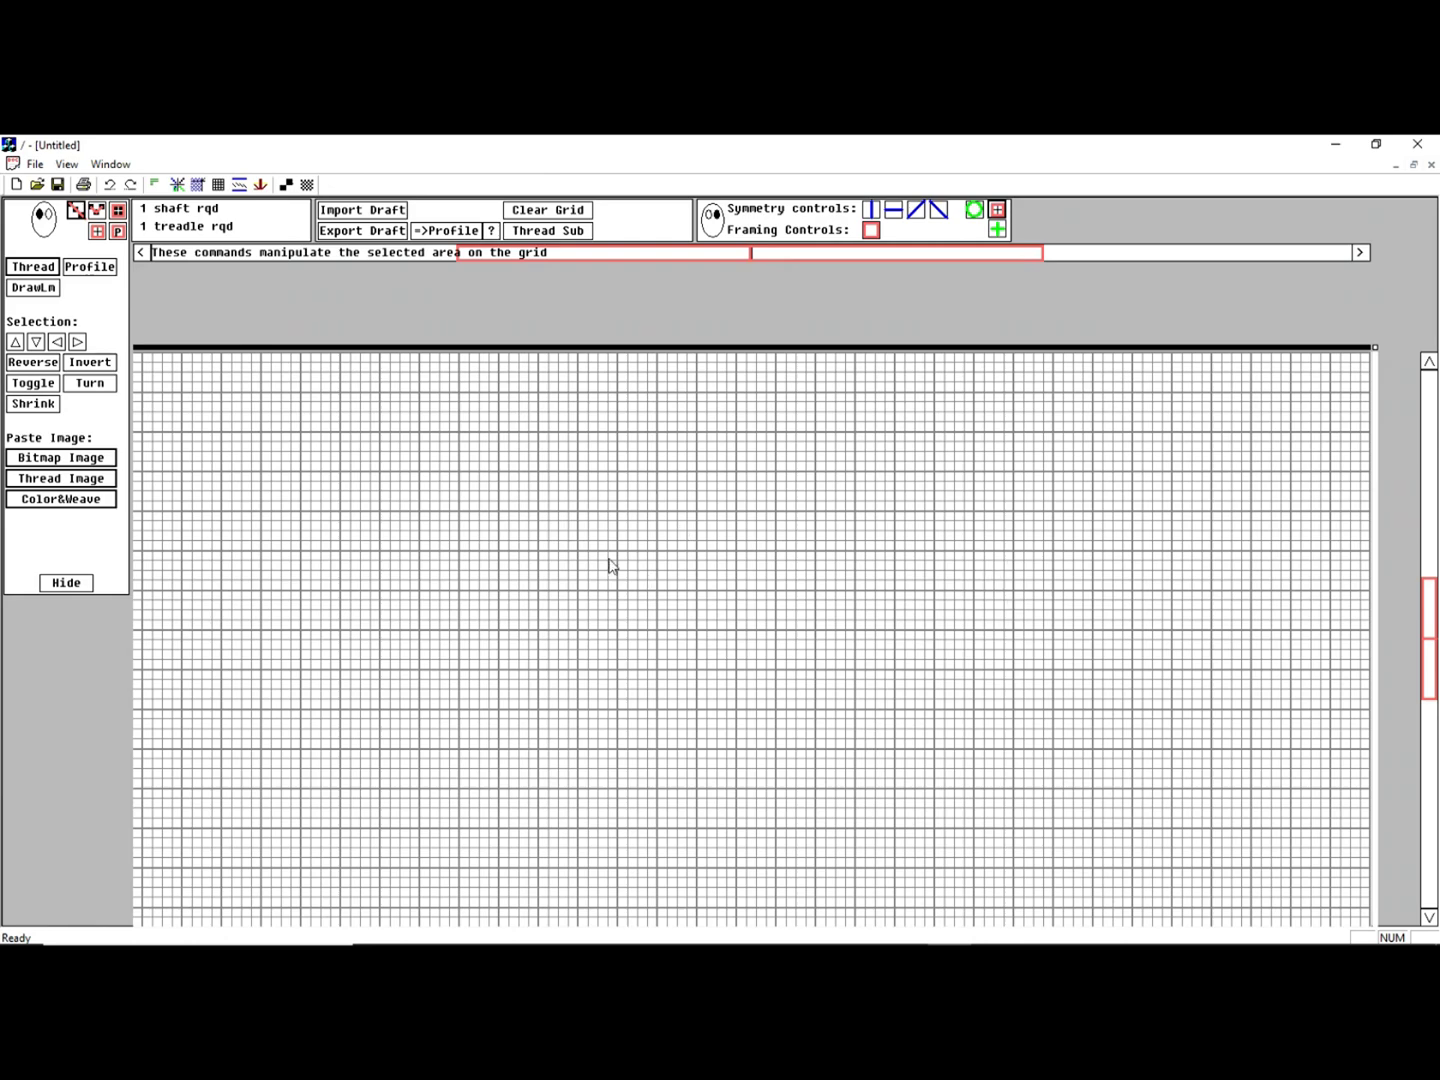
{"action": "left_click", "coordinate": [377, 212]}
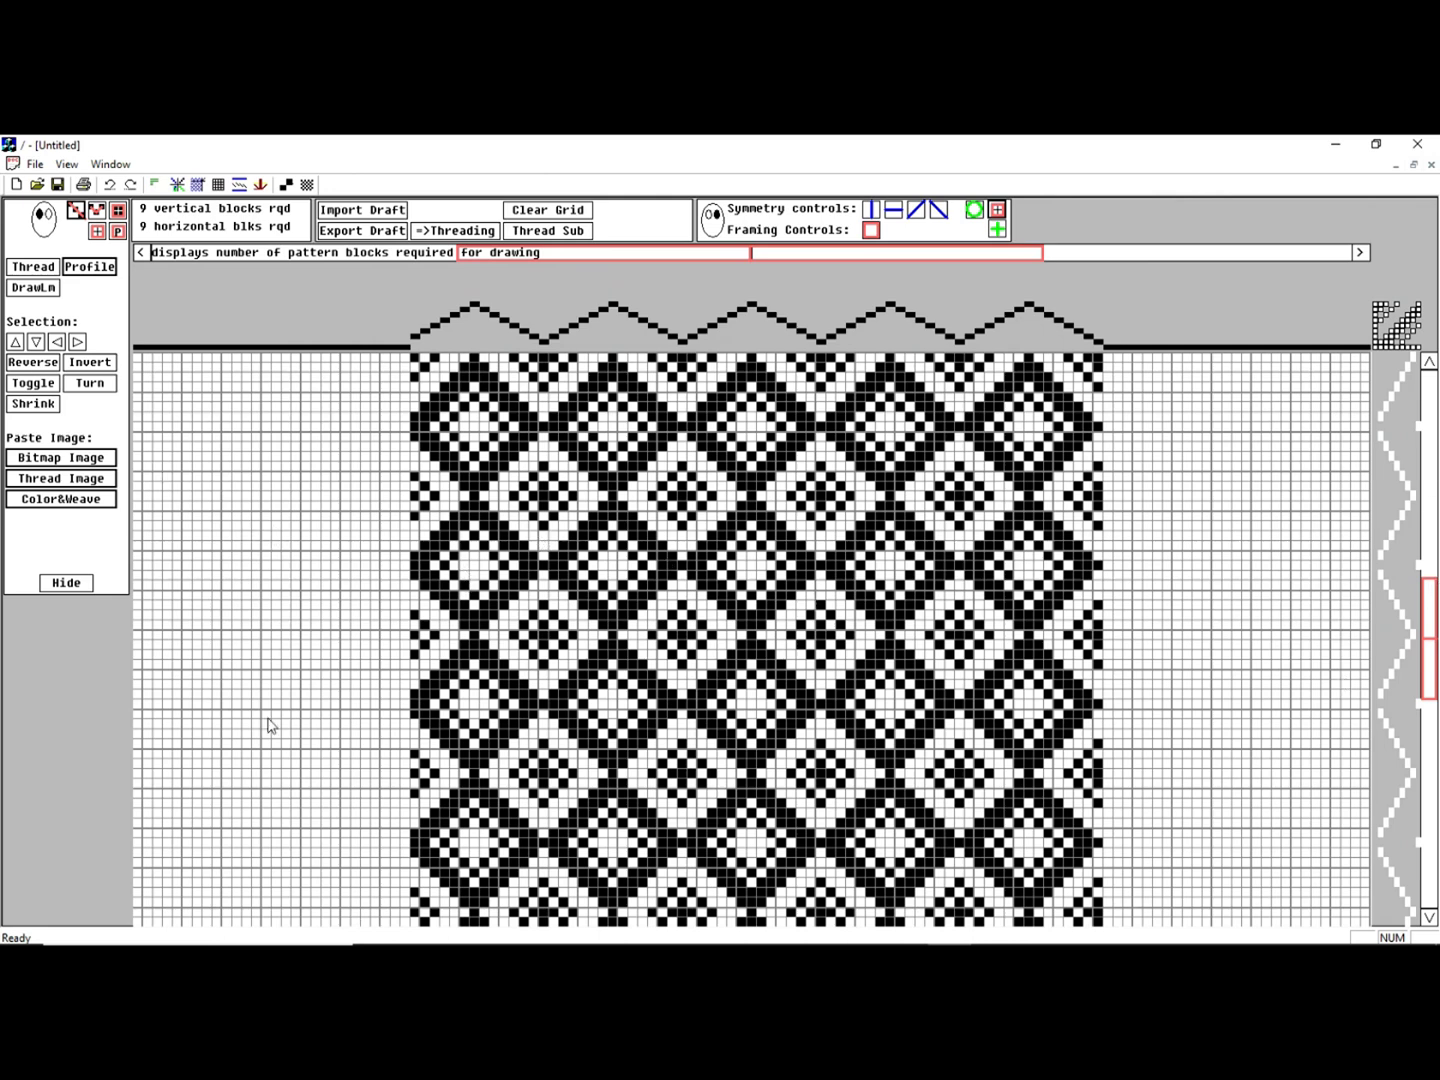
Copy the yellow light bulb clip art from Google Images in Chrome and paste it onto the weaving grid as a bitmap image
{"action": "mouse_move", "coordinate": [838, 943]}
{"action": "left_click", "coordinate": [824, 935]}
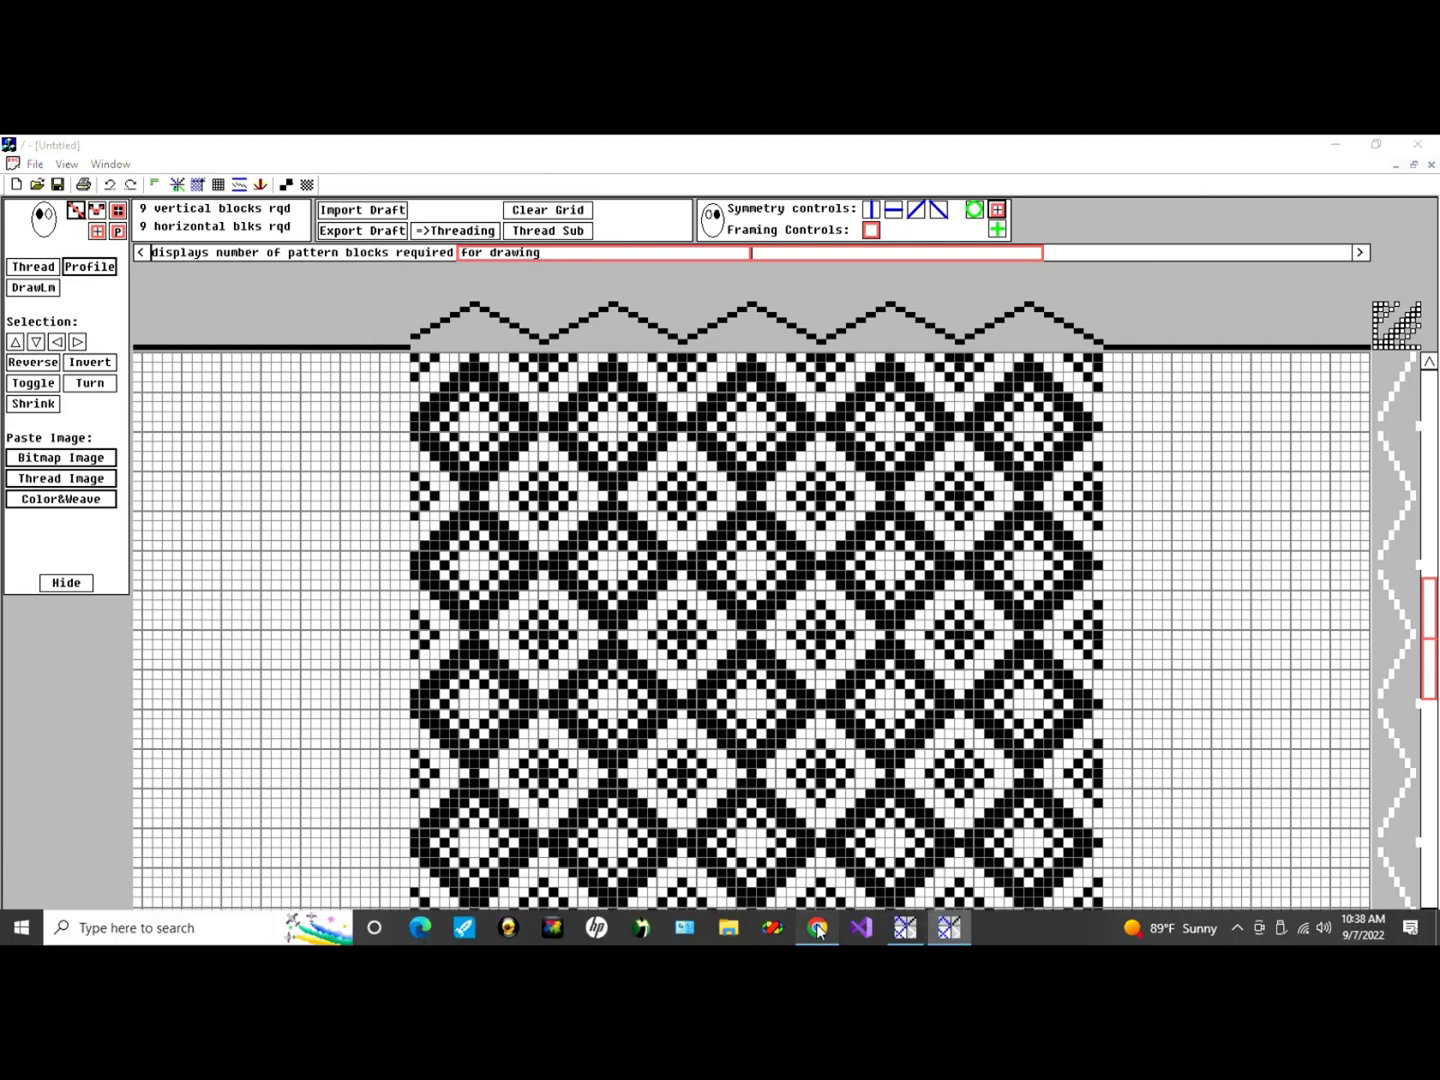
{"action": "right_click", "coordinate": [572, 466]}
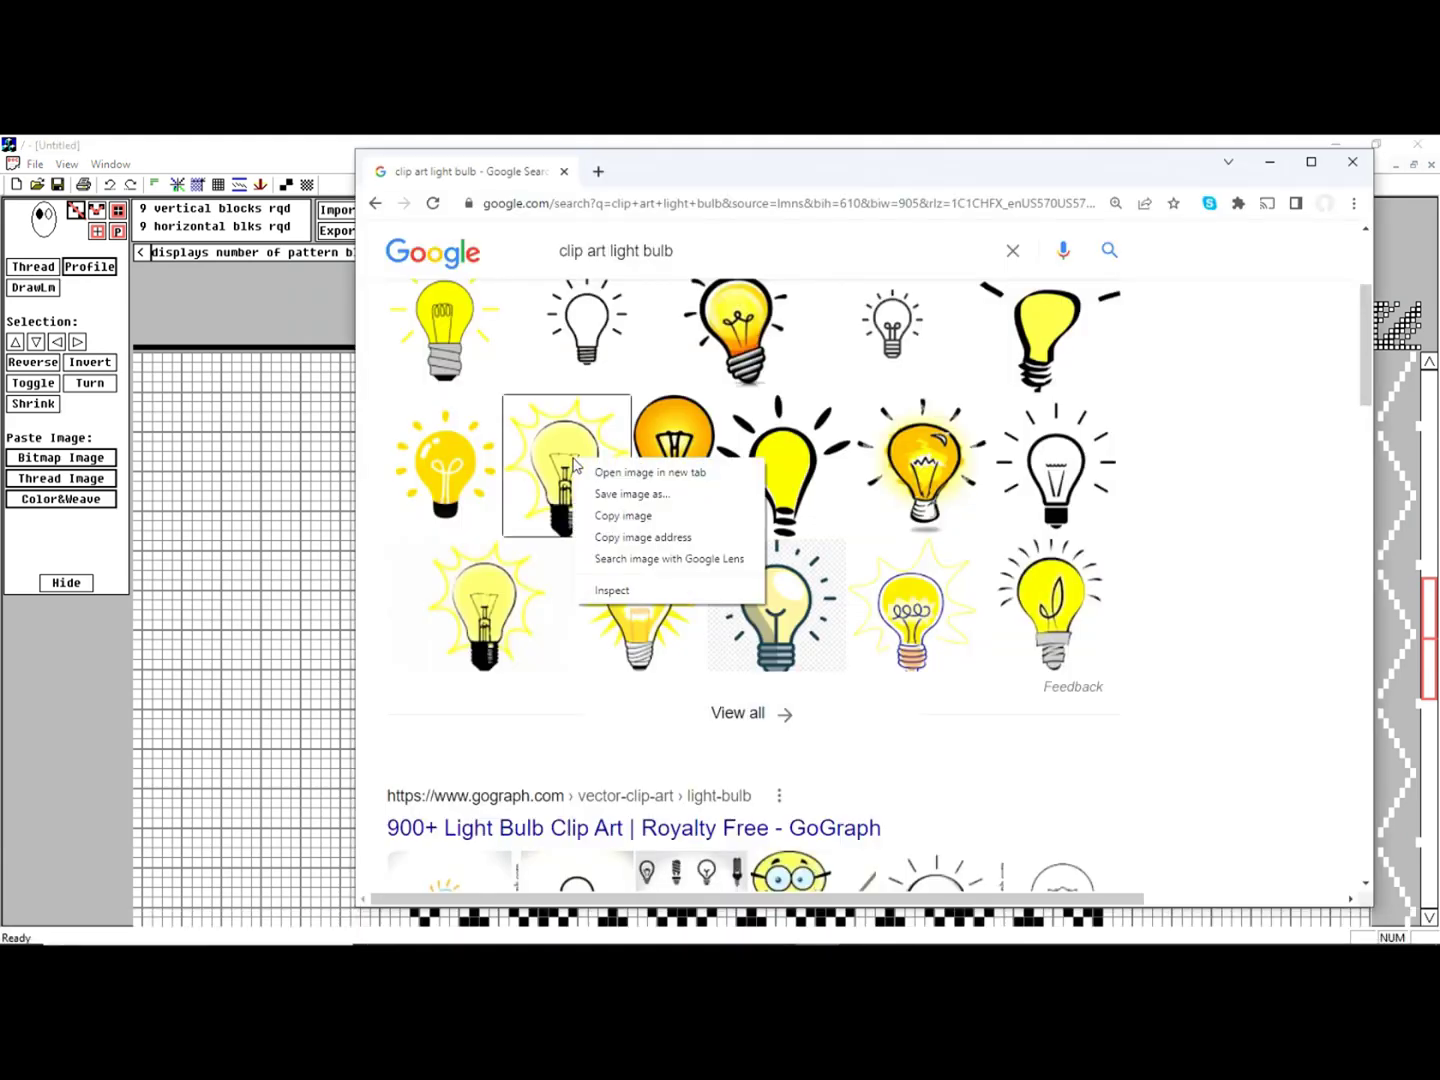
{"action": "left_click", "coordinate": [652, 514]}
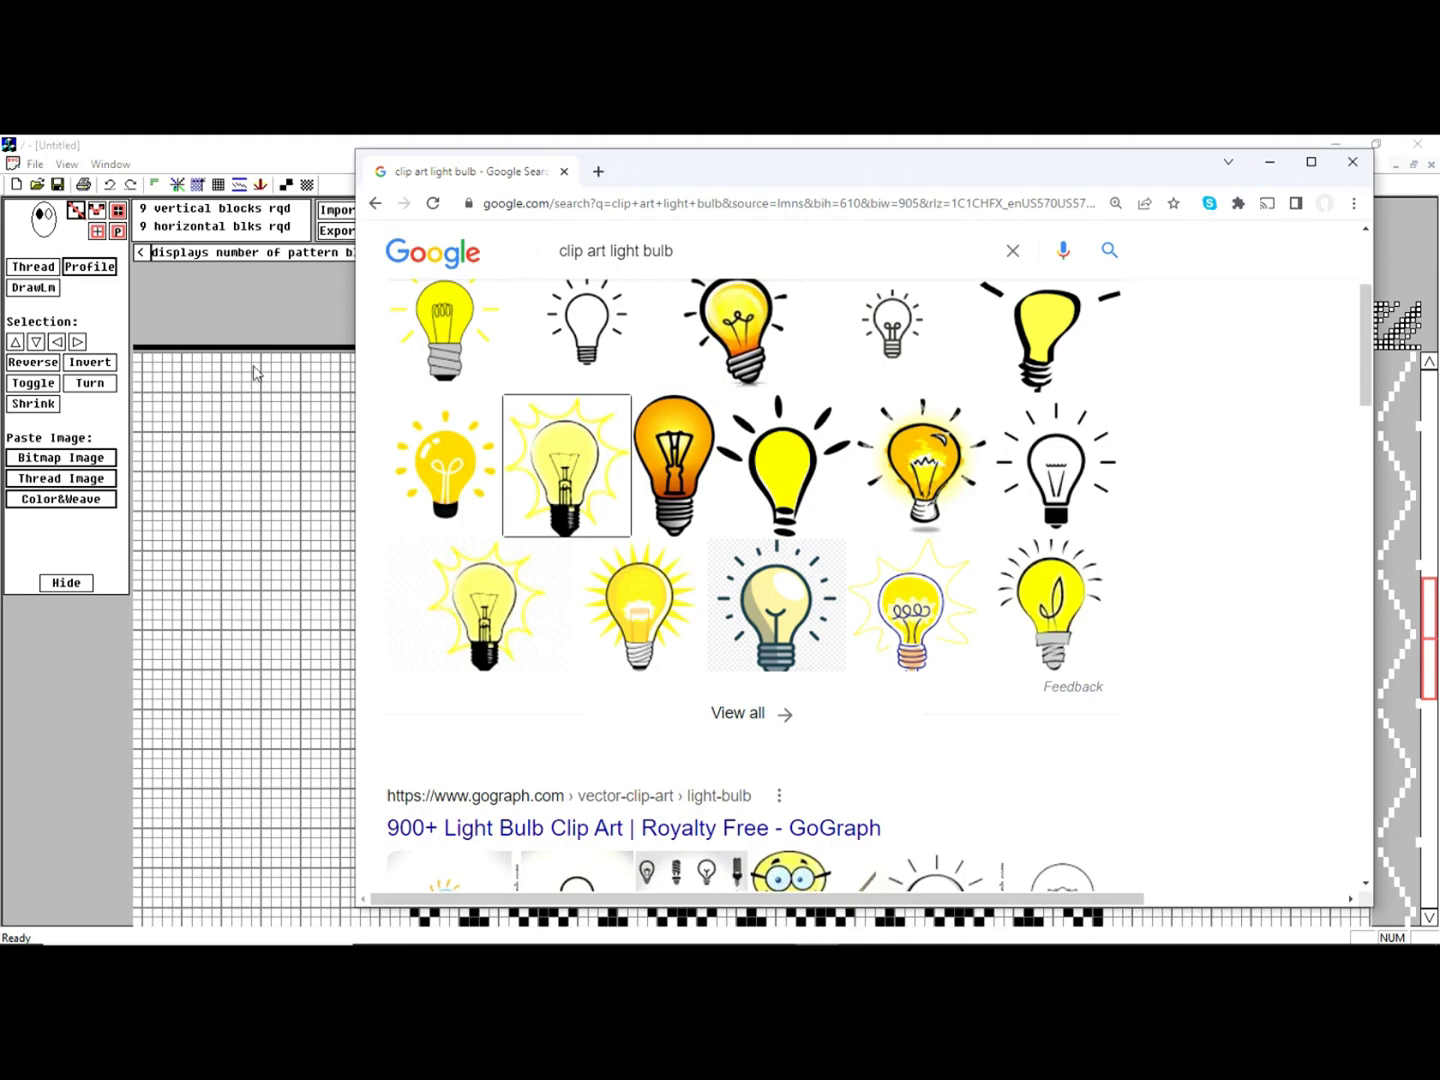
{"action": "left_click", "coordinate": [217, 312]}
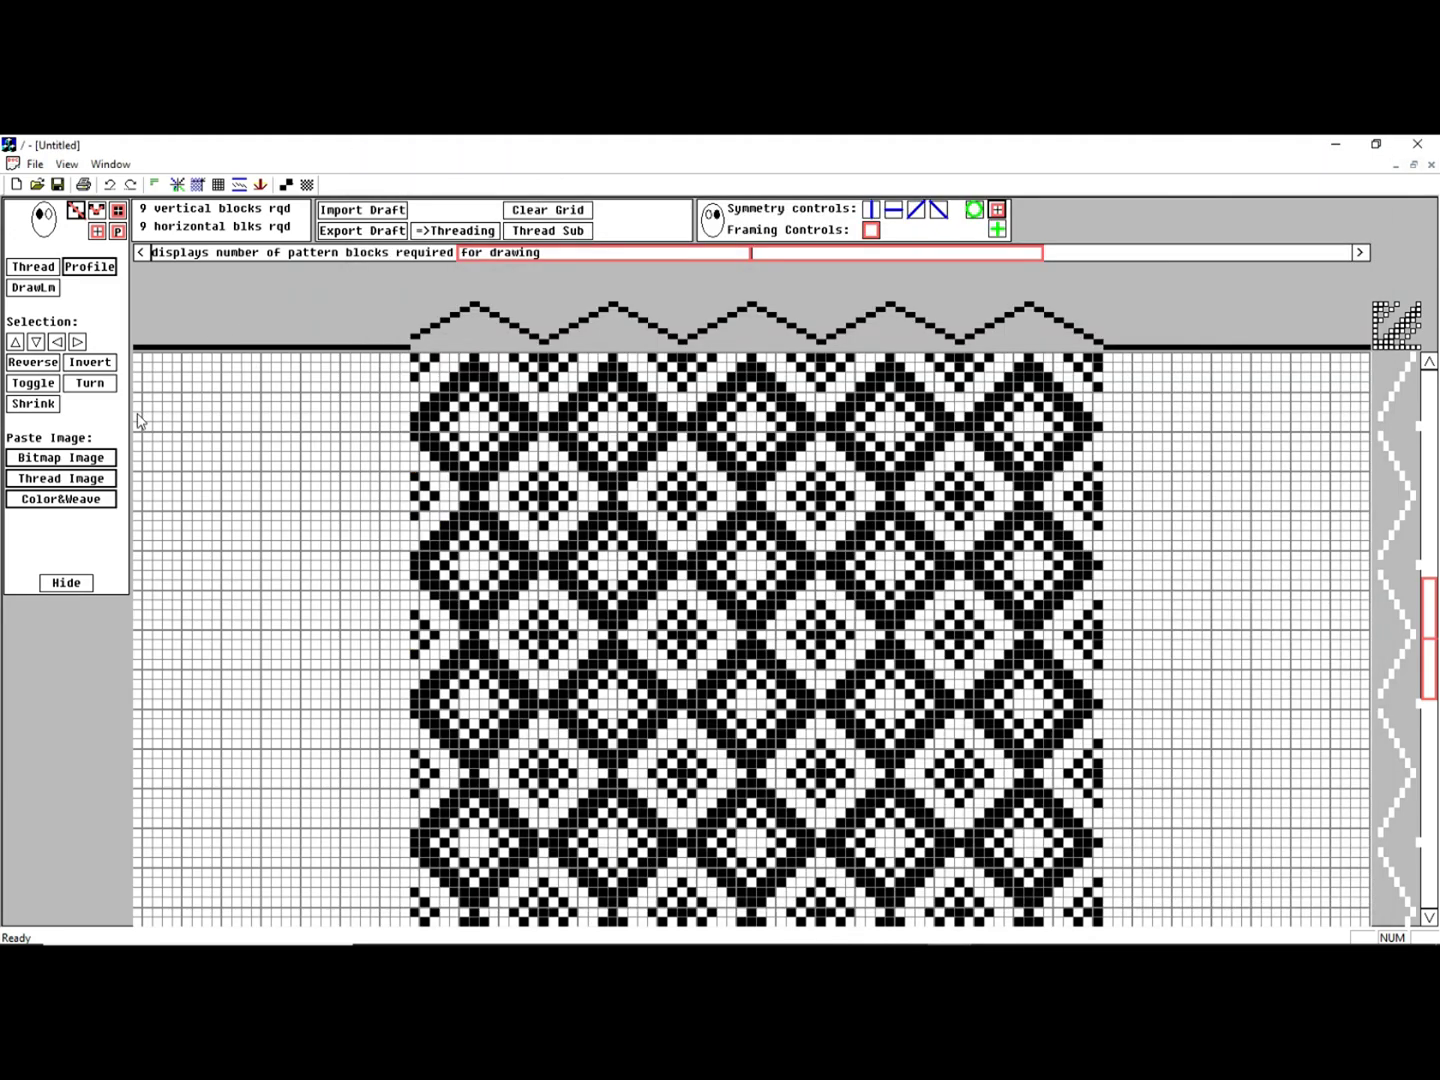
{"action": "left_click", "coordinate": [82, 458]}
{"action": "left_click", "coordinate": [308, 185]}
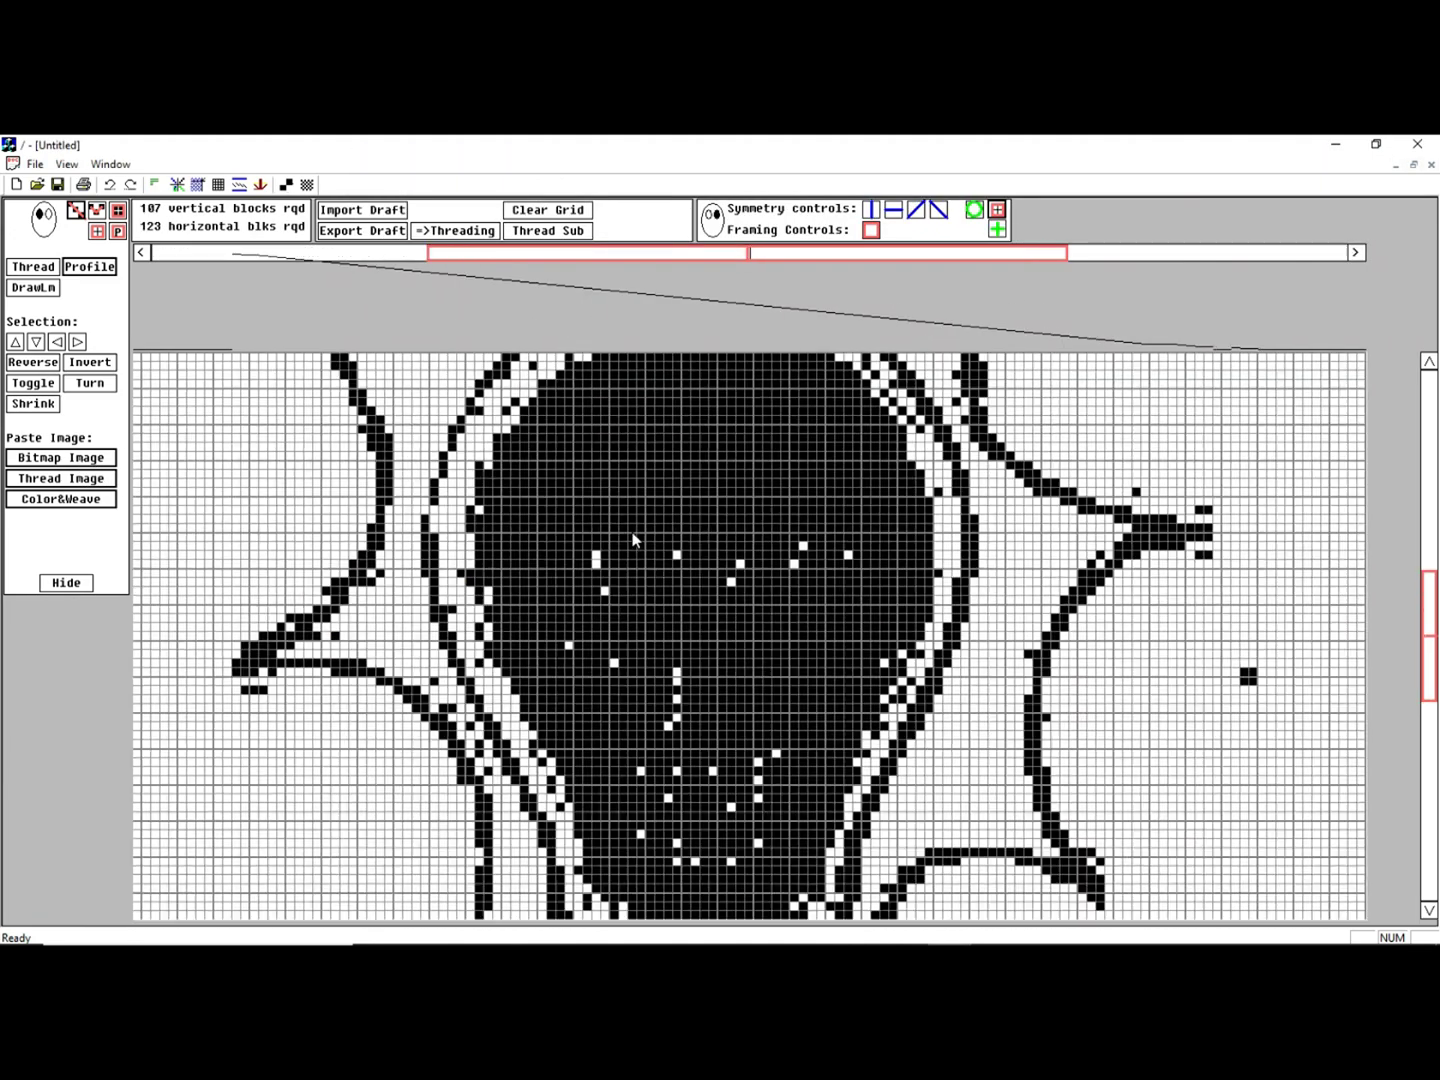
{"action": "left_click", "coordinate": [308, 185]}
{"action": "left_click", "coordinate": [308, 185]}
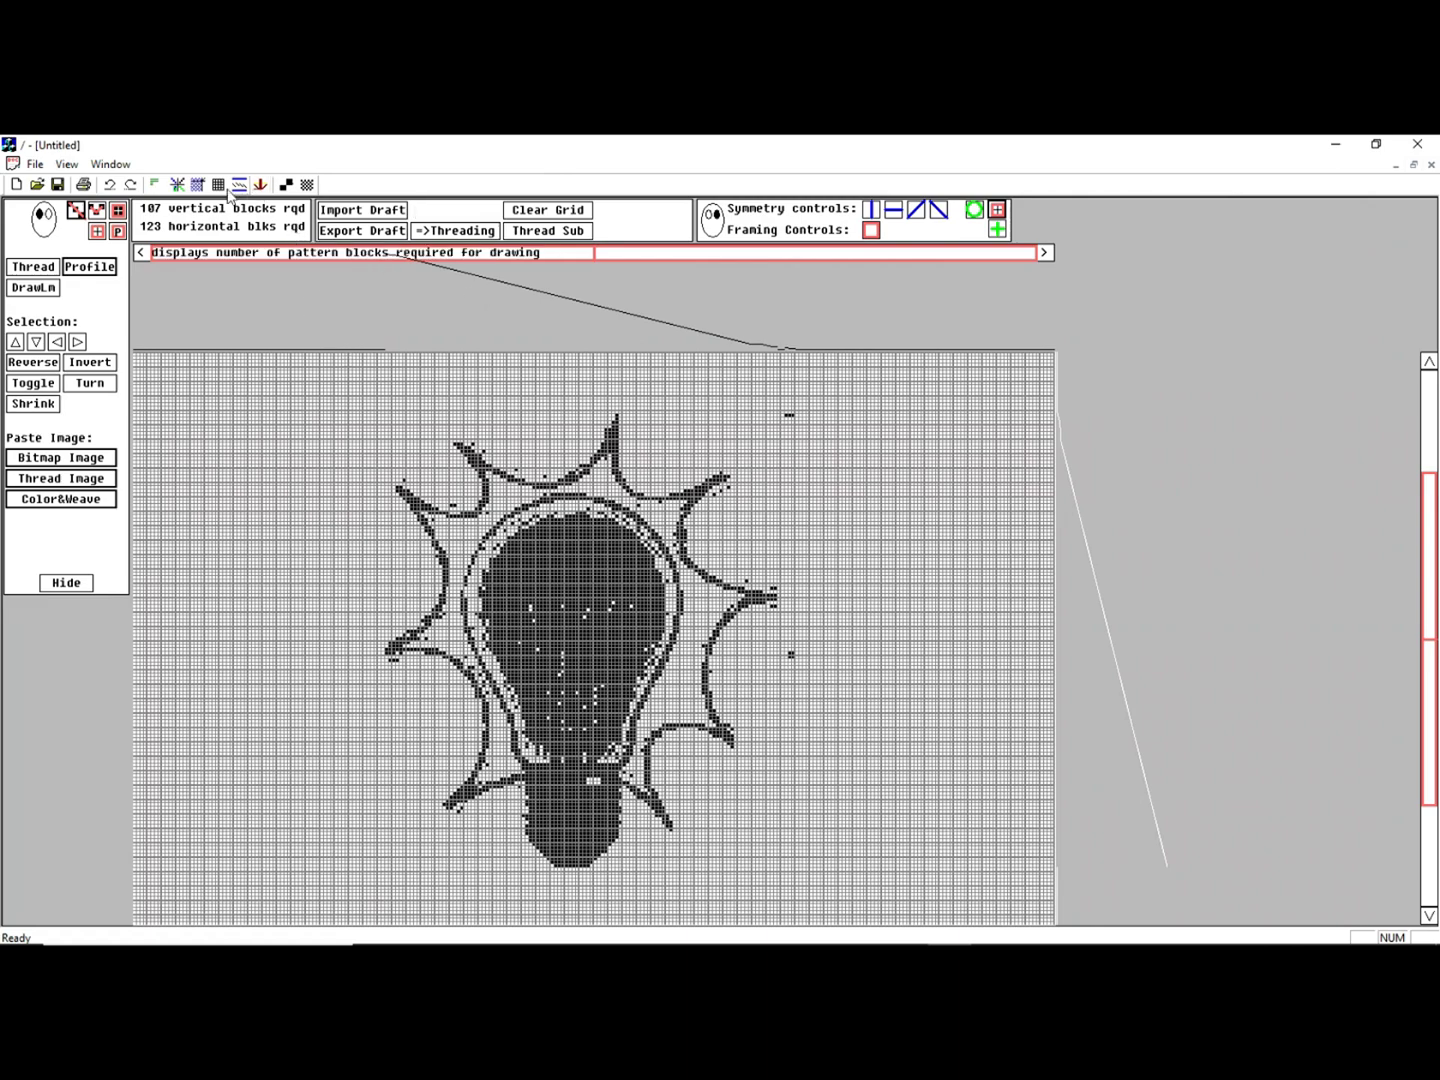
Clear the grid, draw a four-cell rising diagonal near its upper-left corner and select the 4 by 4 area around it
{"action": "left_click", "coordinate": [548, 211]}
{"action": "scroll", "coordinate": [482, 362], "scroll_direction": "up", "scroll_amount": 1}
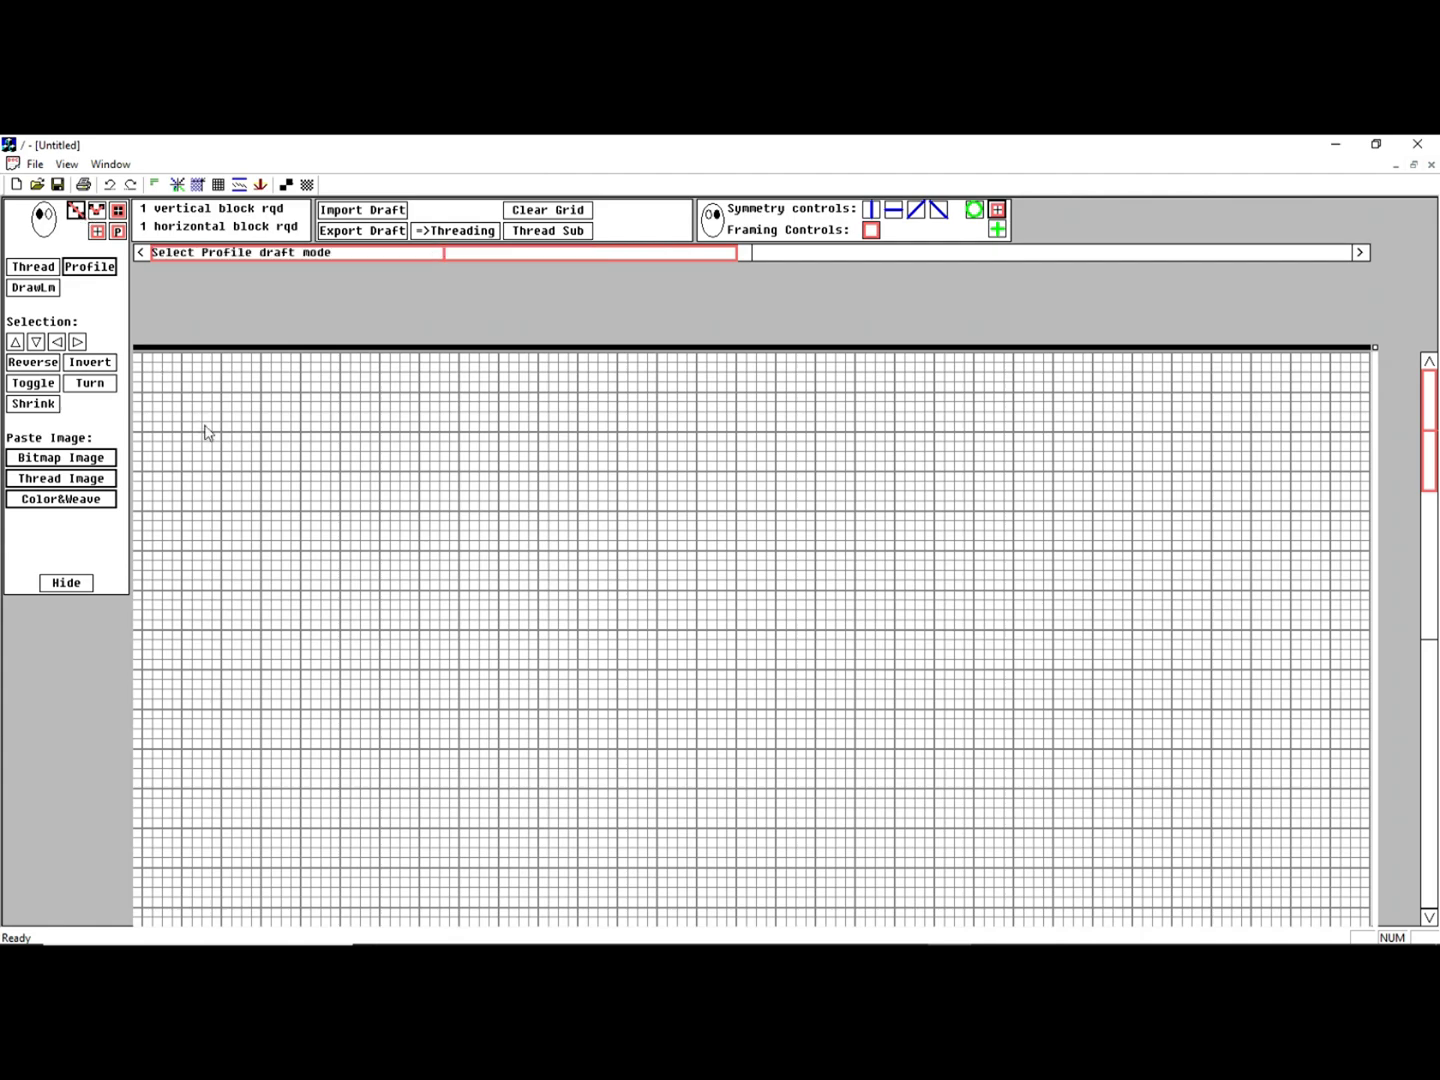
{"action": "left_click_drag", "start_coordinate": [187, 427], "coordinate": [215, 398]}
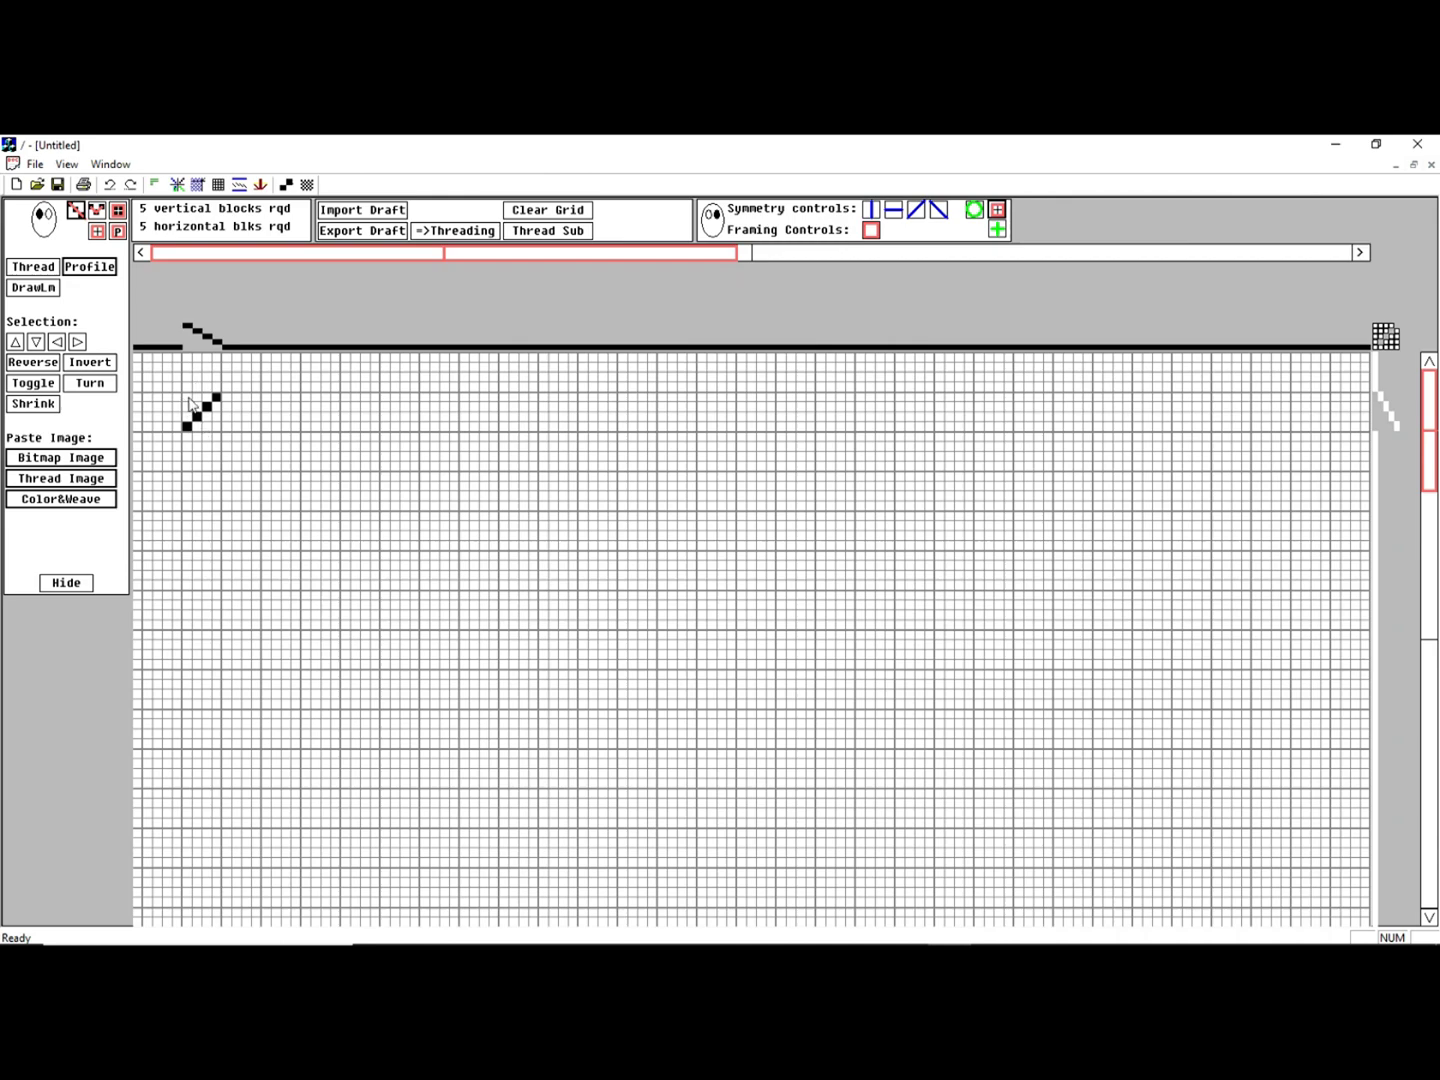
{"action": "left_click_drag", "start_coordinate": [190, 398], "coordinate": [218, 426]}
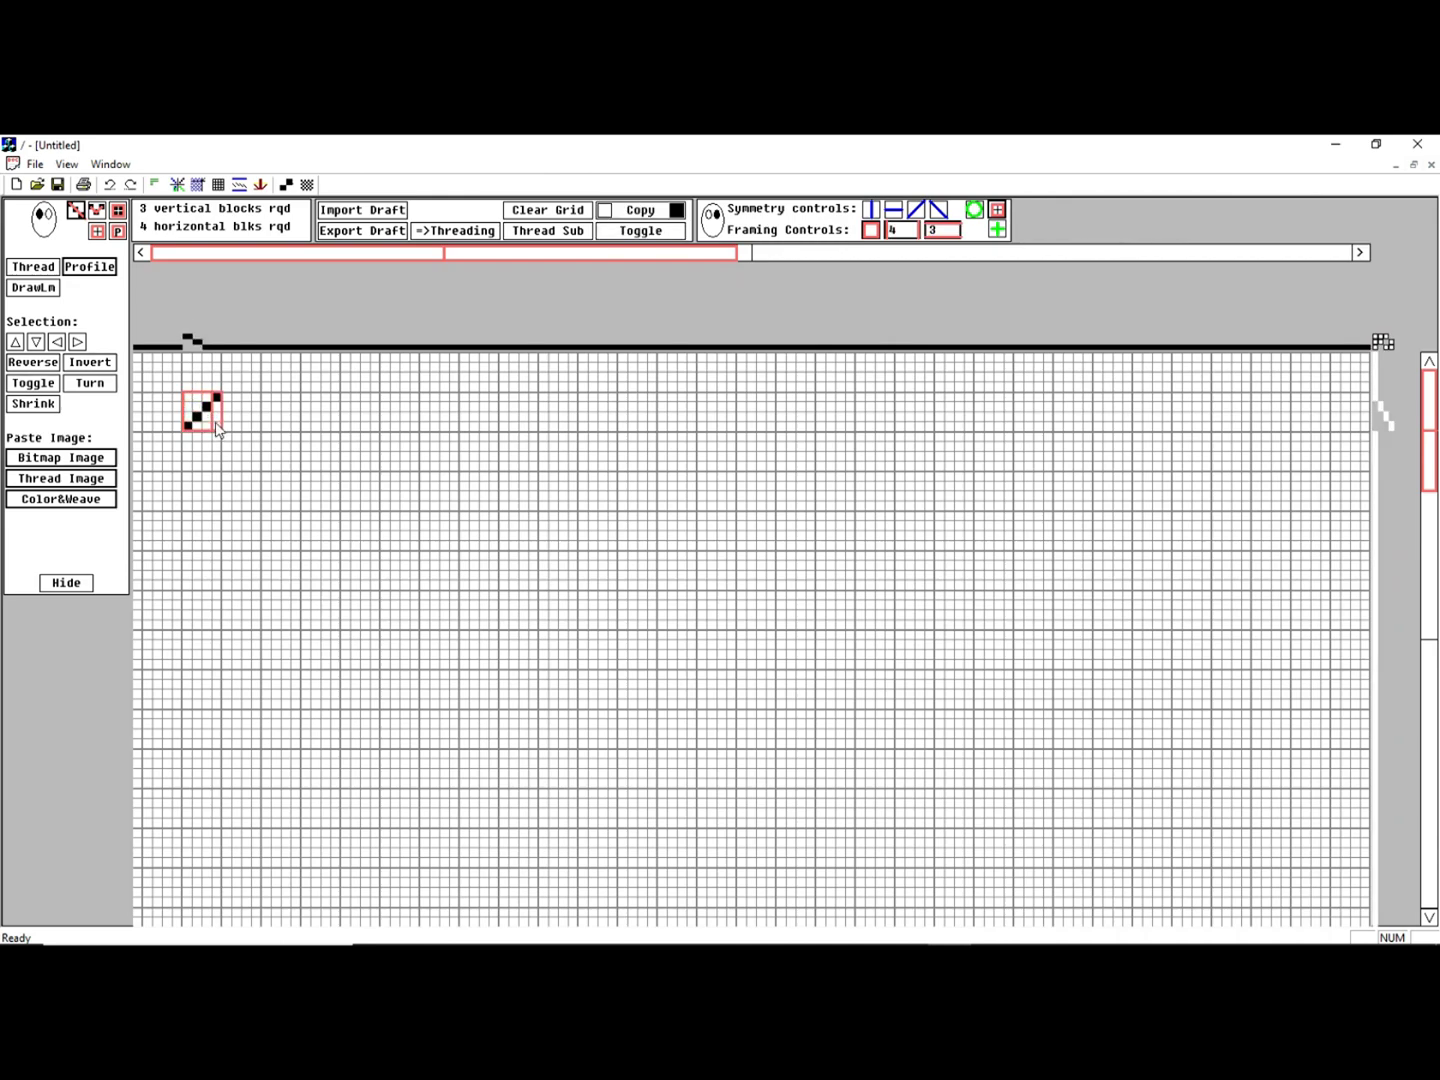
Switch to the P drawing mode and draw a short two-cell diagonal below and to the right of the selected block
{"action": "left_click", "coordinate": [547, 230]}
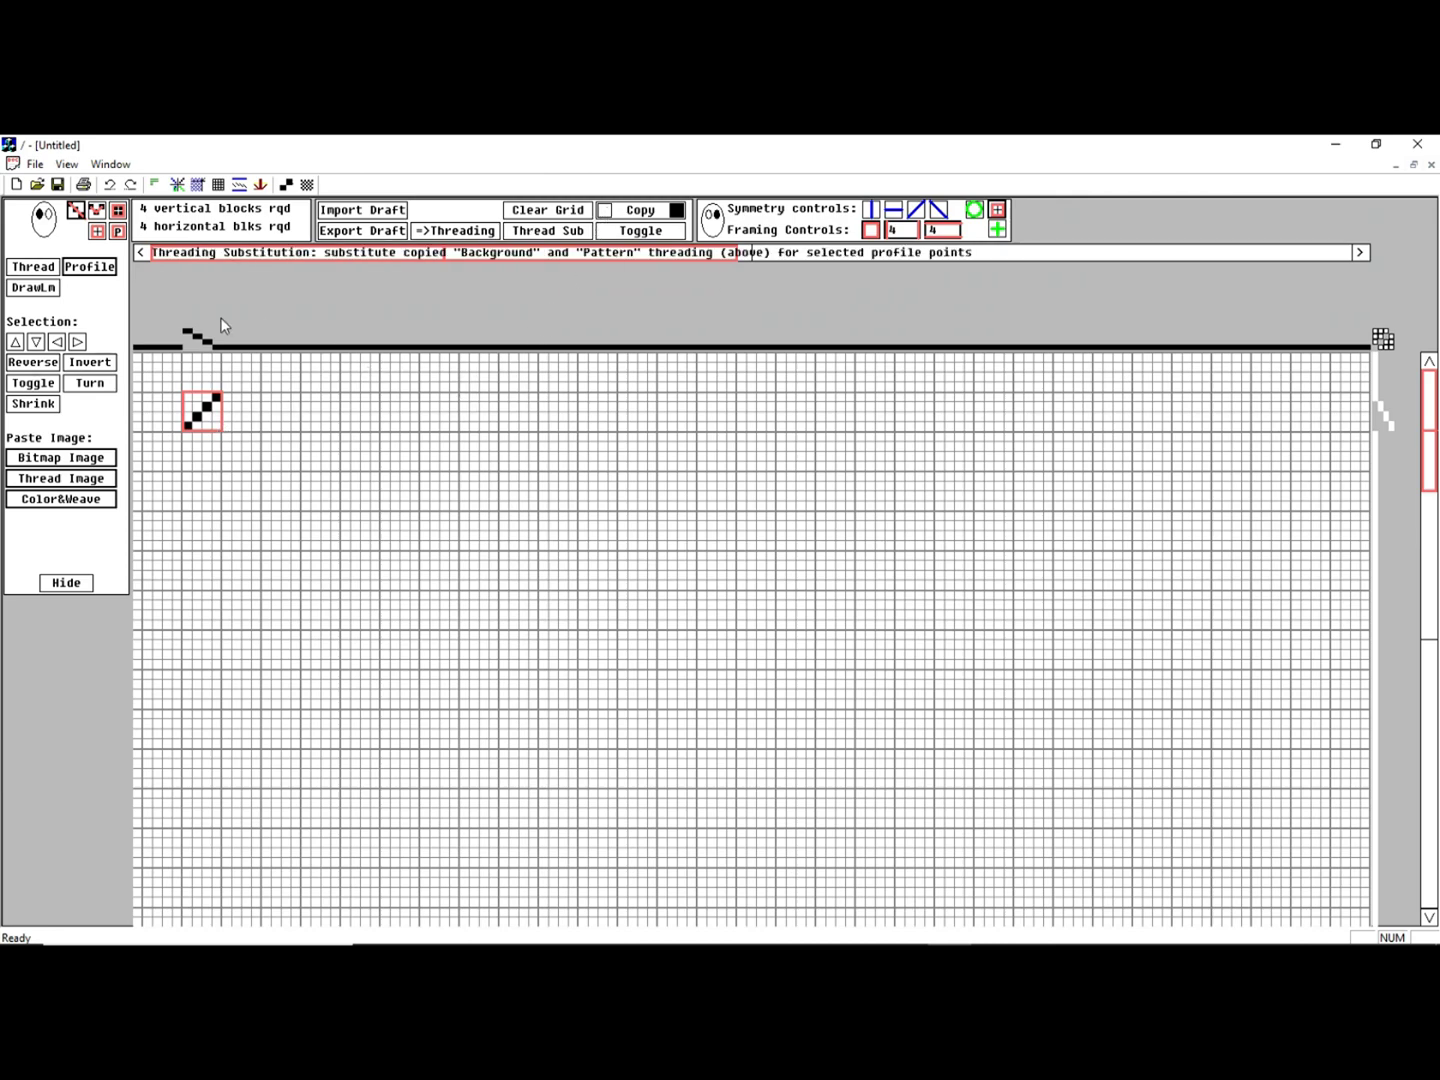
{"action": "left_click", "coordinate": [118, 232]}
{"action": "mouse_move", "coordinate": [346, 450]}
{"action": "left_mouse_down"}
{"action": "mouse_move", "coordinate": [784, 584]}
{"action": "mouse_move", "coordinate": [816, 696]}
{"action": "mouse_move", "coordinate": [791, 550]}
{"action": "mouse_move", "coordinate": [628, 524]}
{"action": "mouse_move", "coordinate": [328, 388]}
{"action": "mouse_move", "coordinate": [280, 442]}
{"action": "mouse_move", "coordinate": [325, 350]}
{"action": "mouse_move", "coordinate": [411, 537]}
{"action": "mouse_move", "coordinate": [497, 622]}
{"action": "mouse_move", "coordinate": [562, 636]}
{"action": "mouse_move", "coordinate": [568, 420]}
{"action": "mouse_move", "coordinate": [570, 440]}
{"action": "mouse_move", "coordinate": [360, 482]}
{"action": "mouse_move", "coordinate": [293, 516]}
{"action": "mouse_move", "coordinate": [378, 497]}
{"action": "mouse_move", "coordinate": [343, 483]}
{"action": "left_mouse_up"}
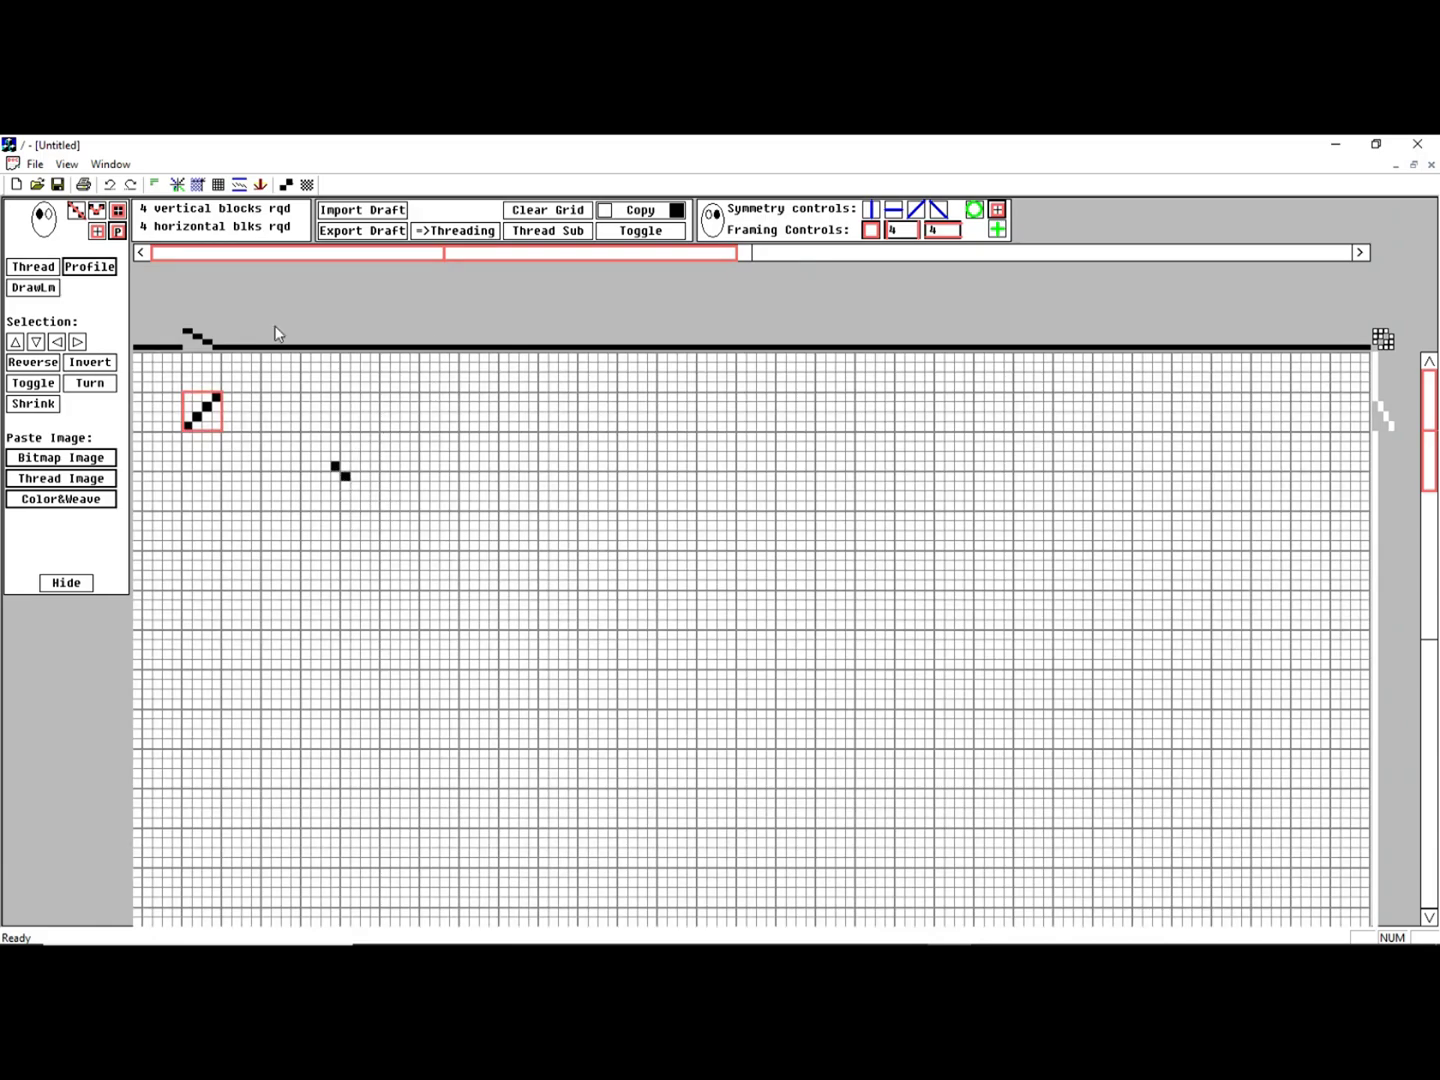
Toggle the black and white cells of the selected 4 by 4 block and turn it 90 degrees
{"action": "left_click", "coordinate": [34, 390]}
{"action": "left_click", "coordinate": [88, 384]}
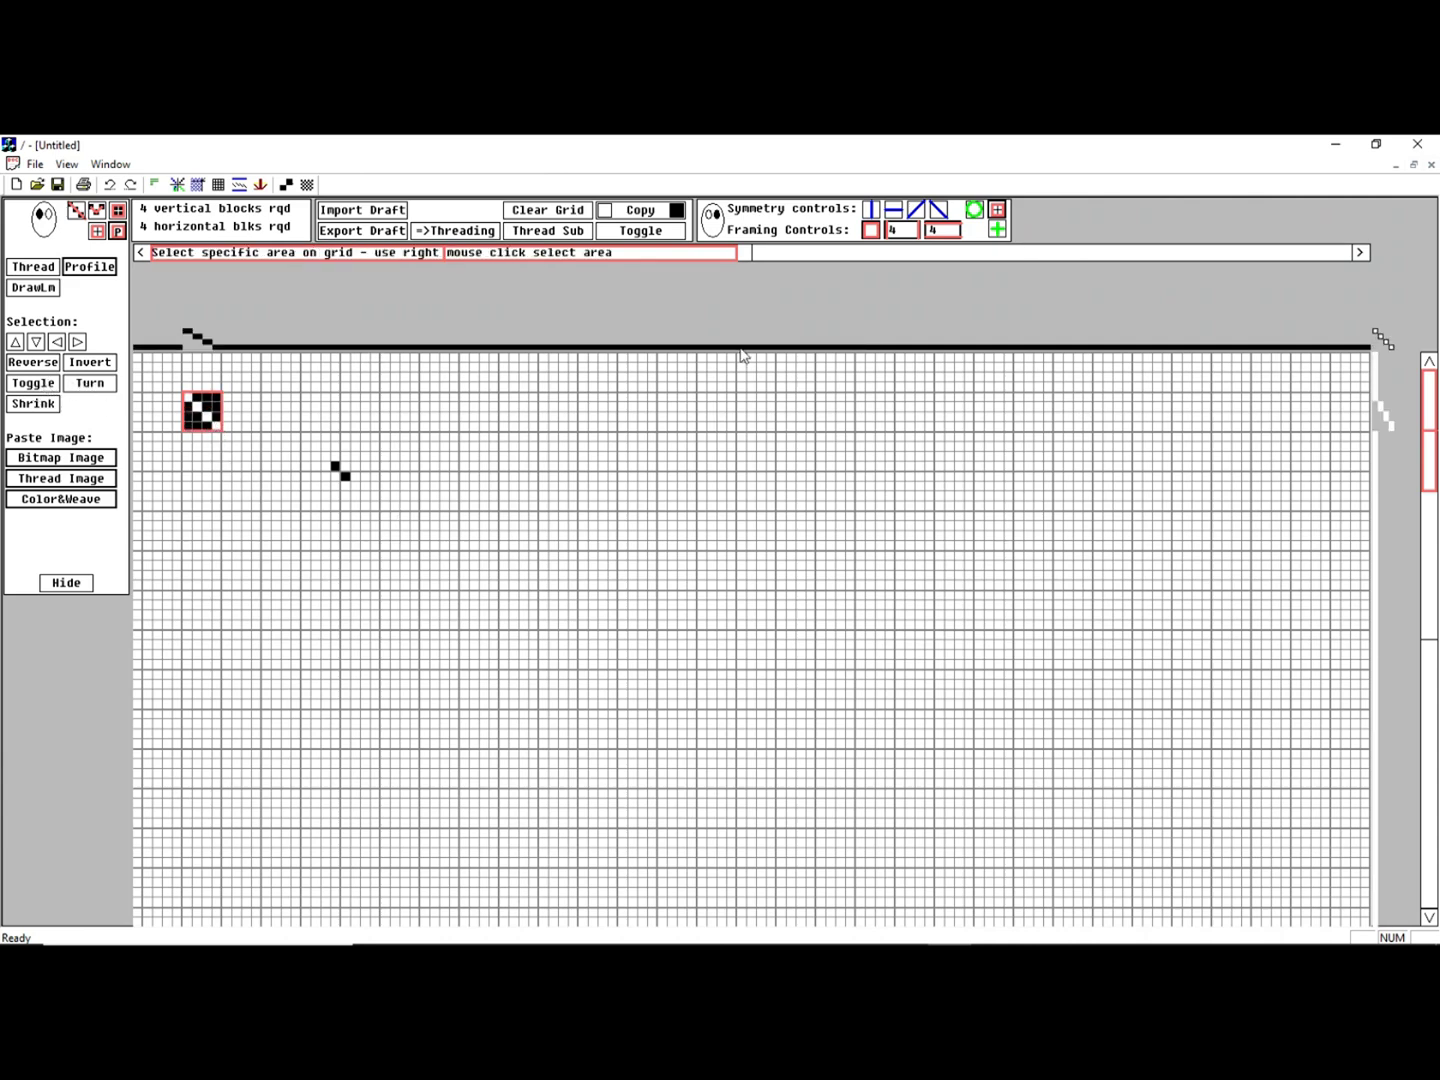
Enable vertical, horizontal and both diagonal symmetry lines and draw a freehand snowflake motif mirrored around the grid's centre
{"action": "left_click", "coordinate": [872, 210]}
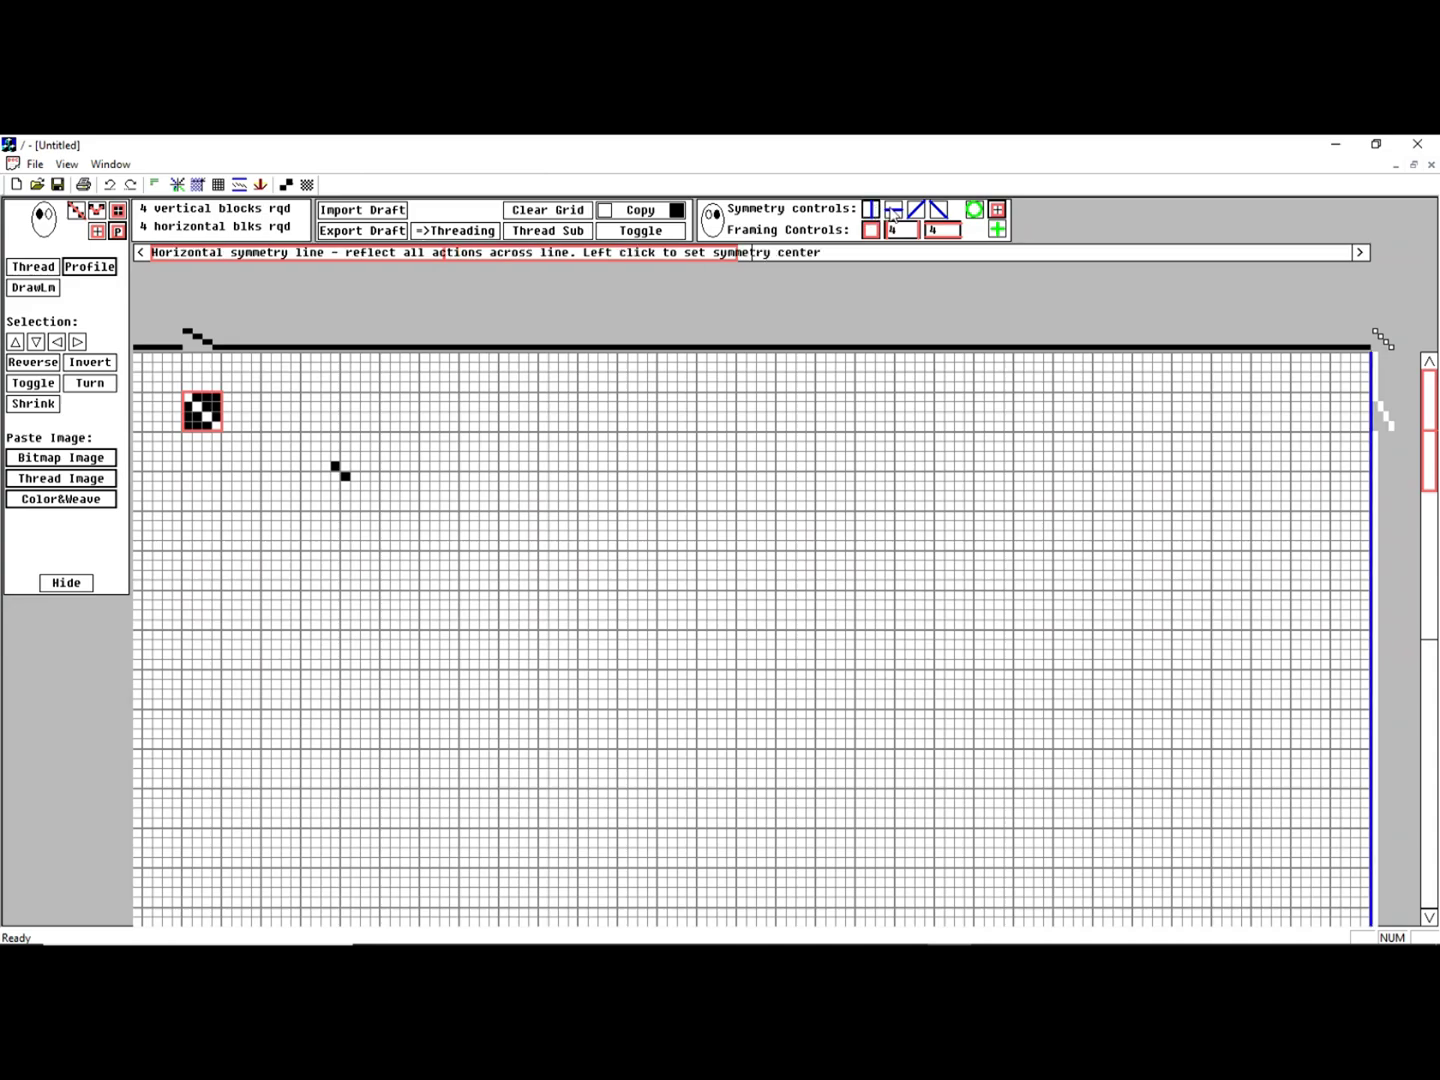
{"action": "left_click", "coordinate": [916, 209]}
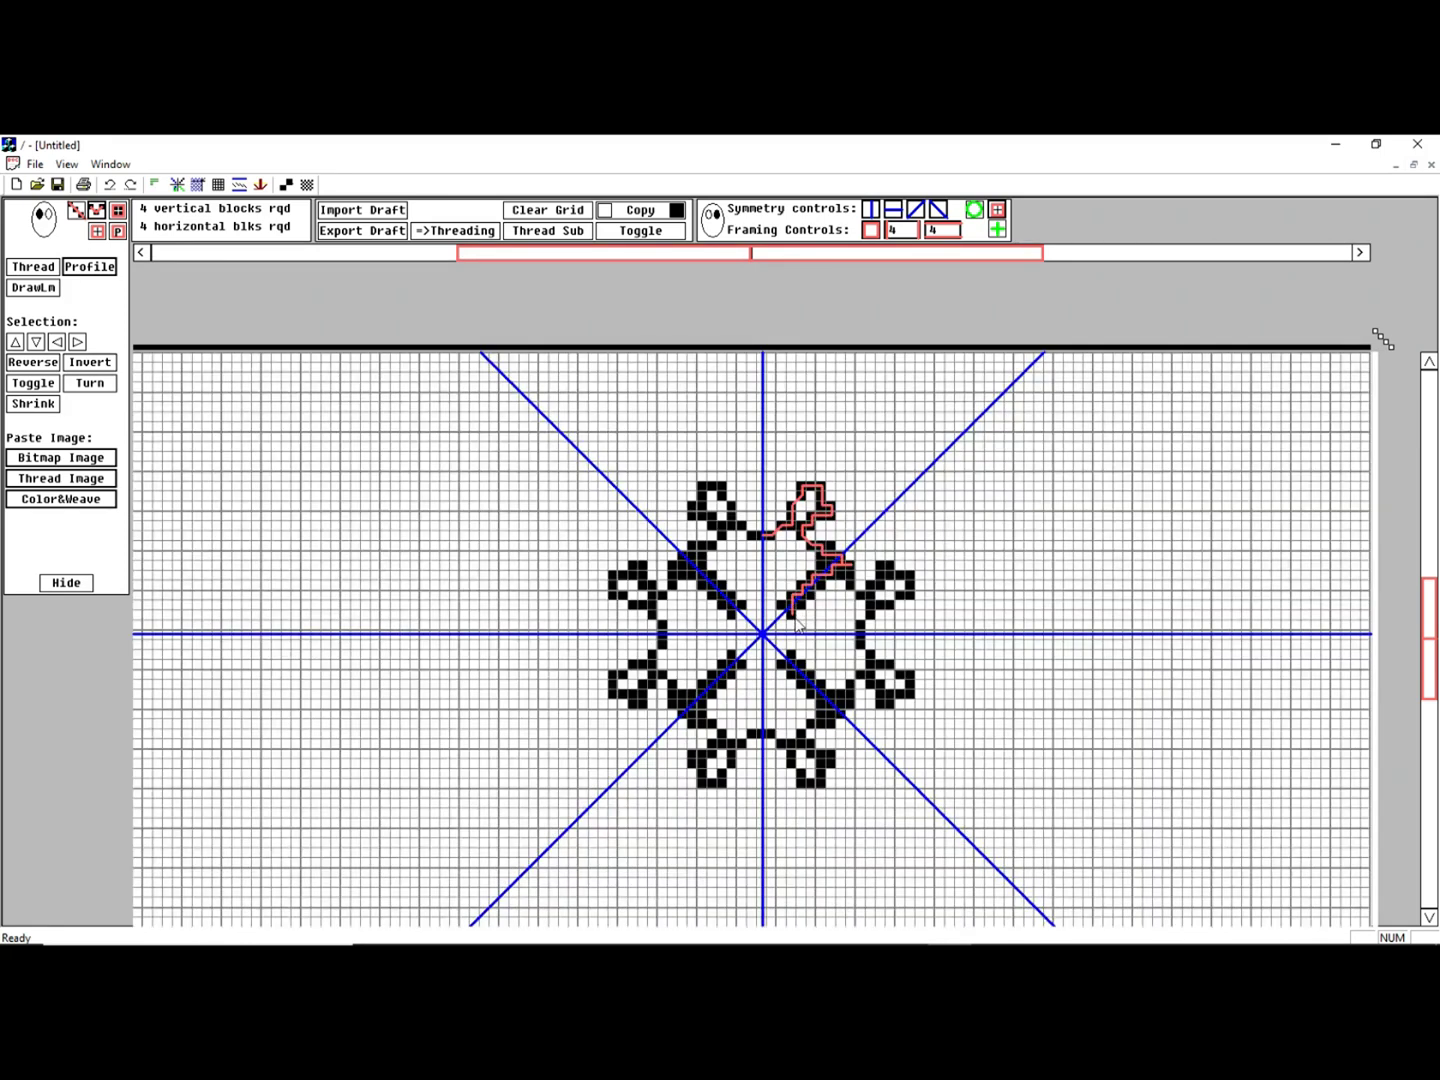
{"action": "left_click", "coordinate": [806, 630]}
{"action": "left_click_drag", "start_coordinate": [866, 550], "coordinate": [906, 500]}
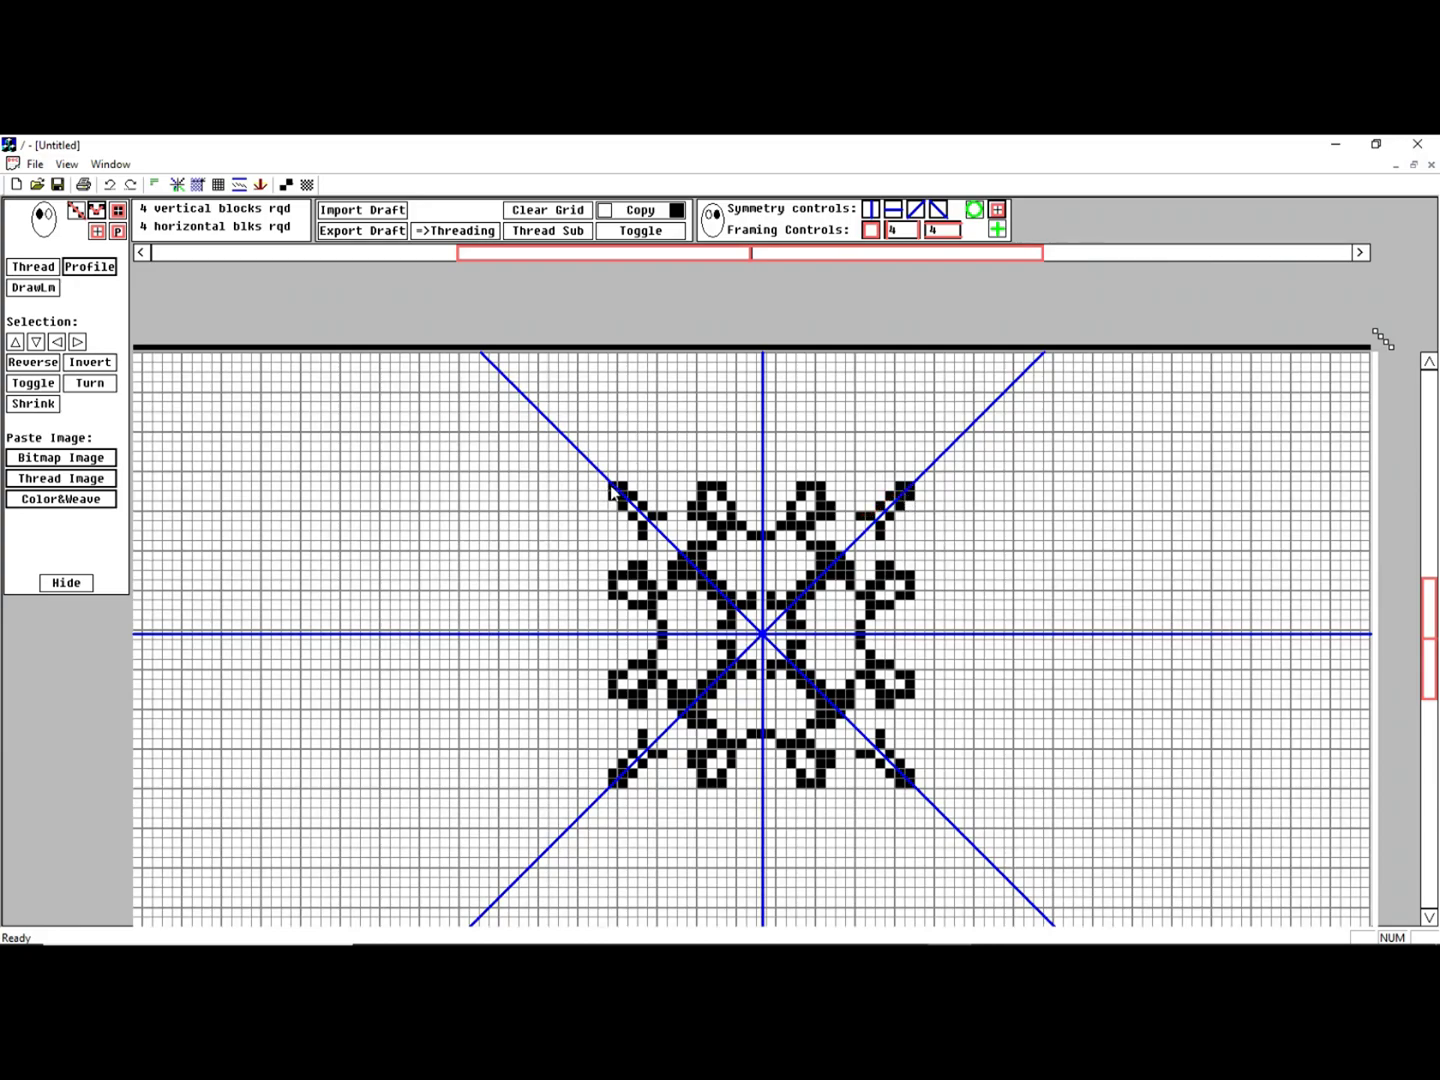
Try a thread substitution on the selected 31 by 31 motif and undo it
{"action": "left_click_drag", "start_coordinate": [613, 490], "coordinate": [913, 788]}
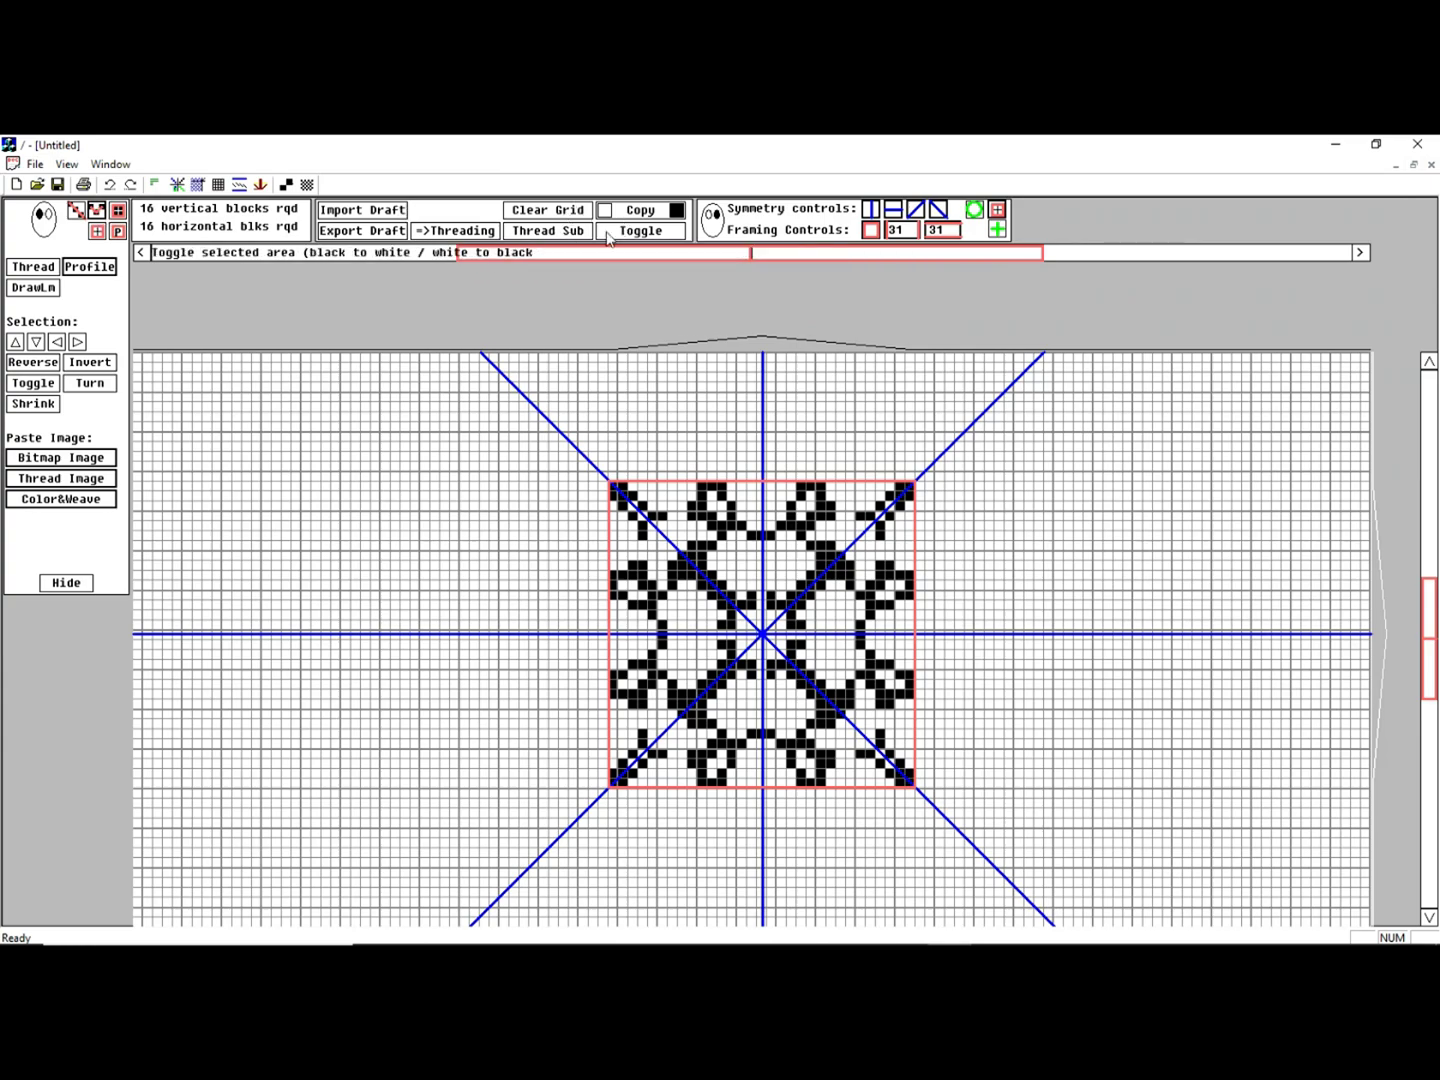
{"action": "left_click", "coordinate": [537, 231]}
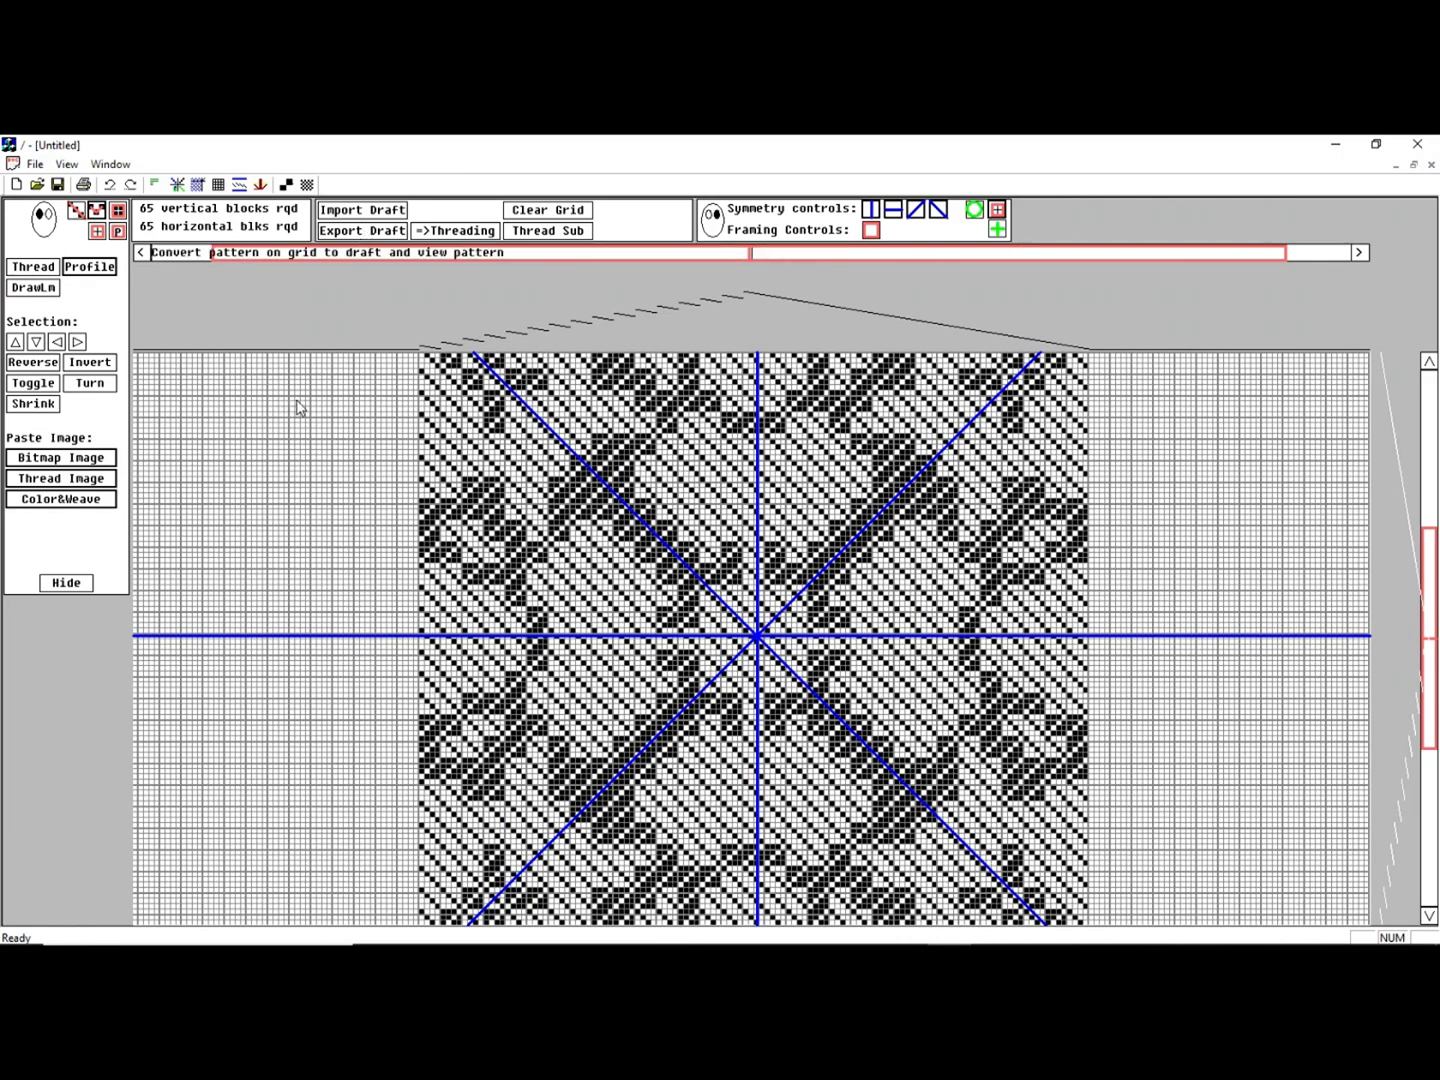
{"action": "left_click", "coordinate": [110, 185]}
{"action": "scroll", "coordinate": [633, 606], "scroll_direction": "up", "scroll_amount": 2}
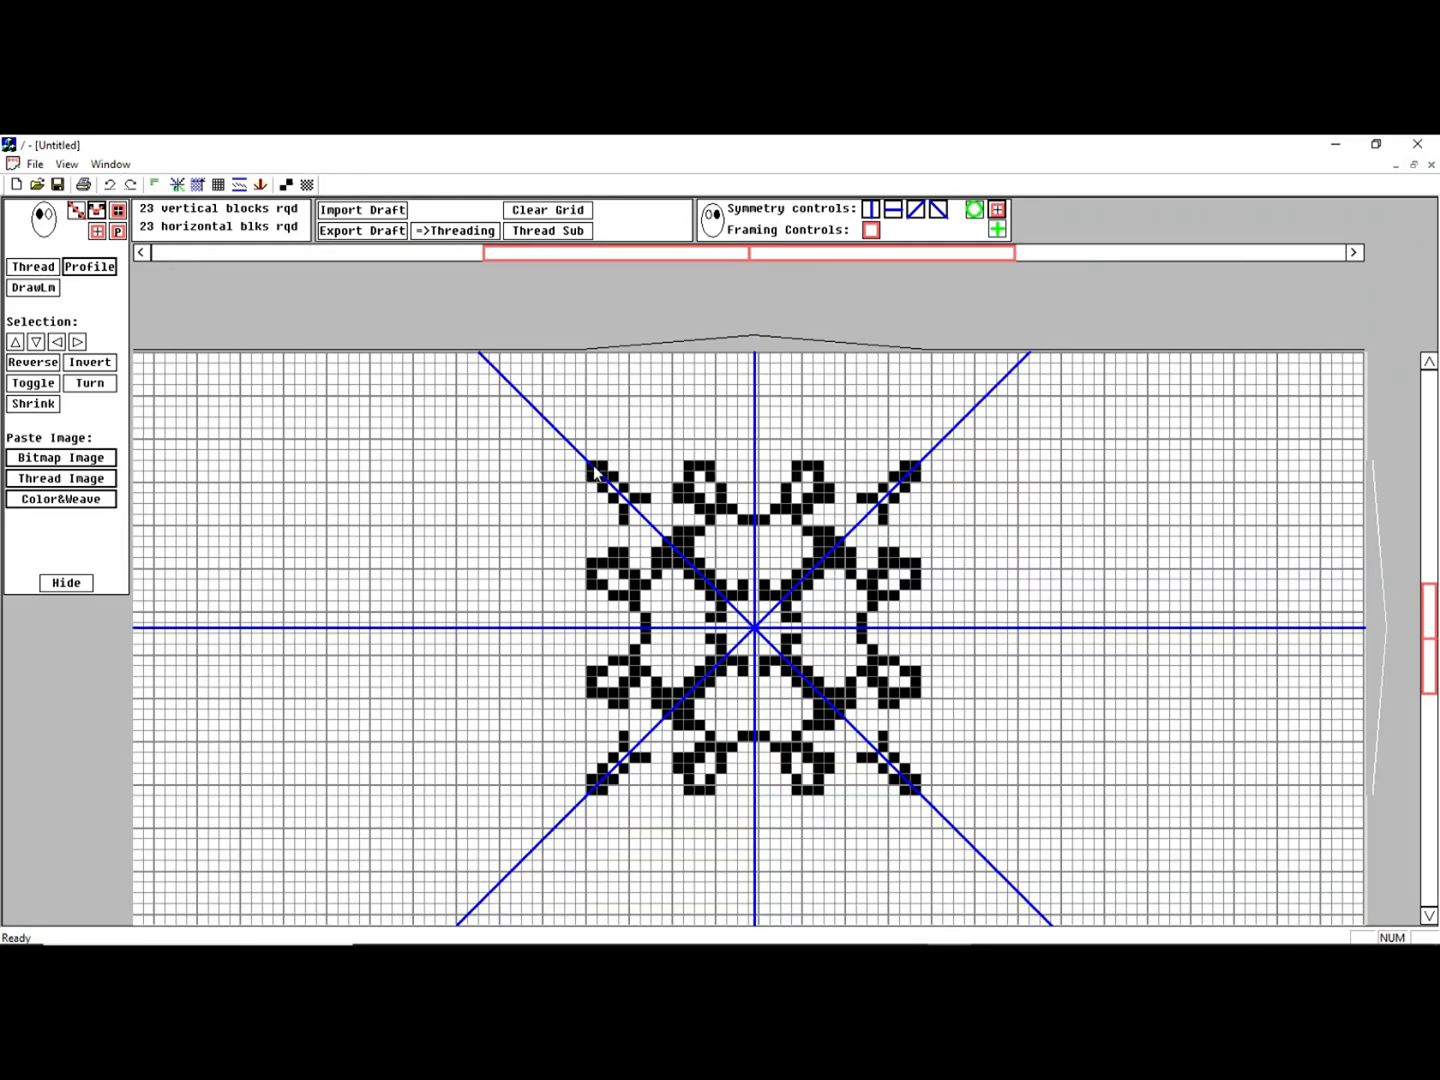
Select the motif's central 11 by 11 area, view the thumbnails of its predefined profile-to-threading conversions, and return to the grid
{"action": "left_click_drag", "start_coordinate": [591, 464], "coordinate": [920, 794]}
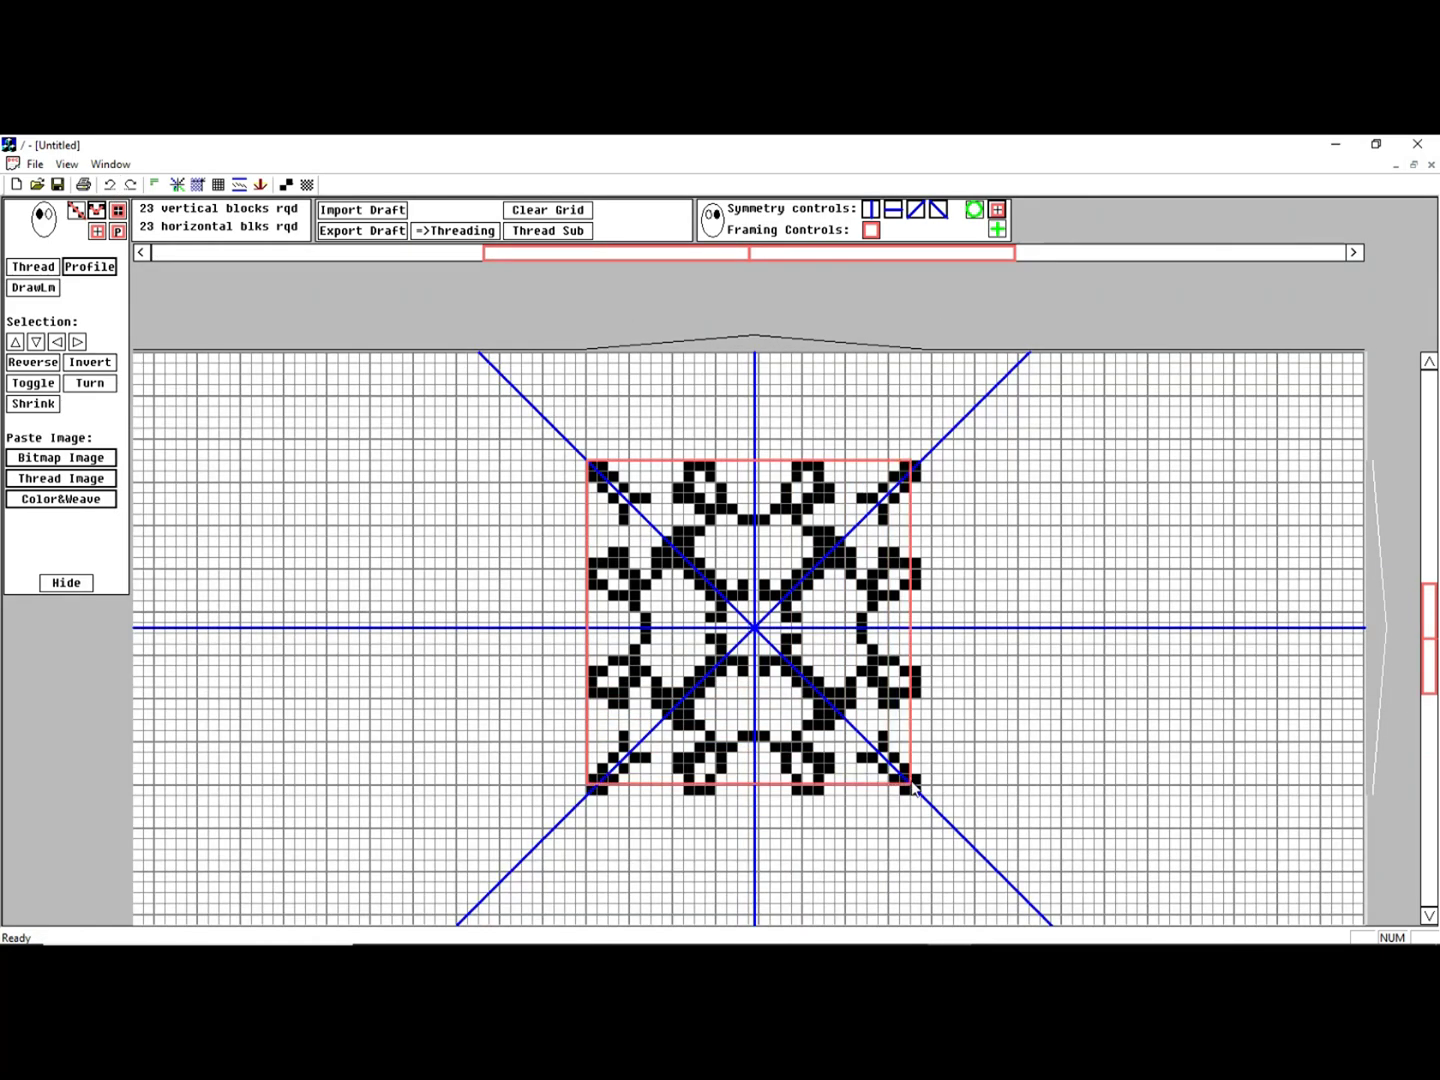
{"action": "left_click_drag", "start_coordinate": [709, 582], "coordinate": [813, 686]}
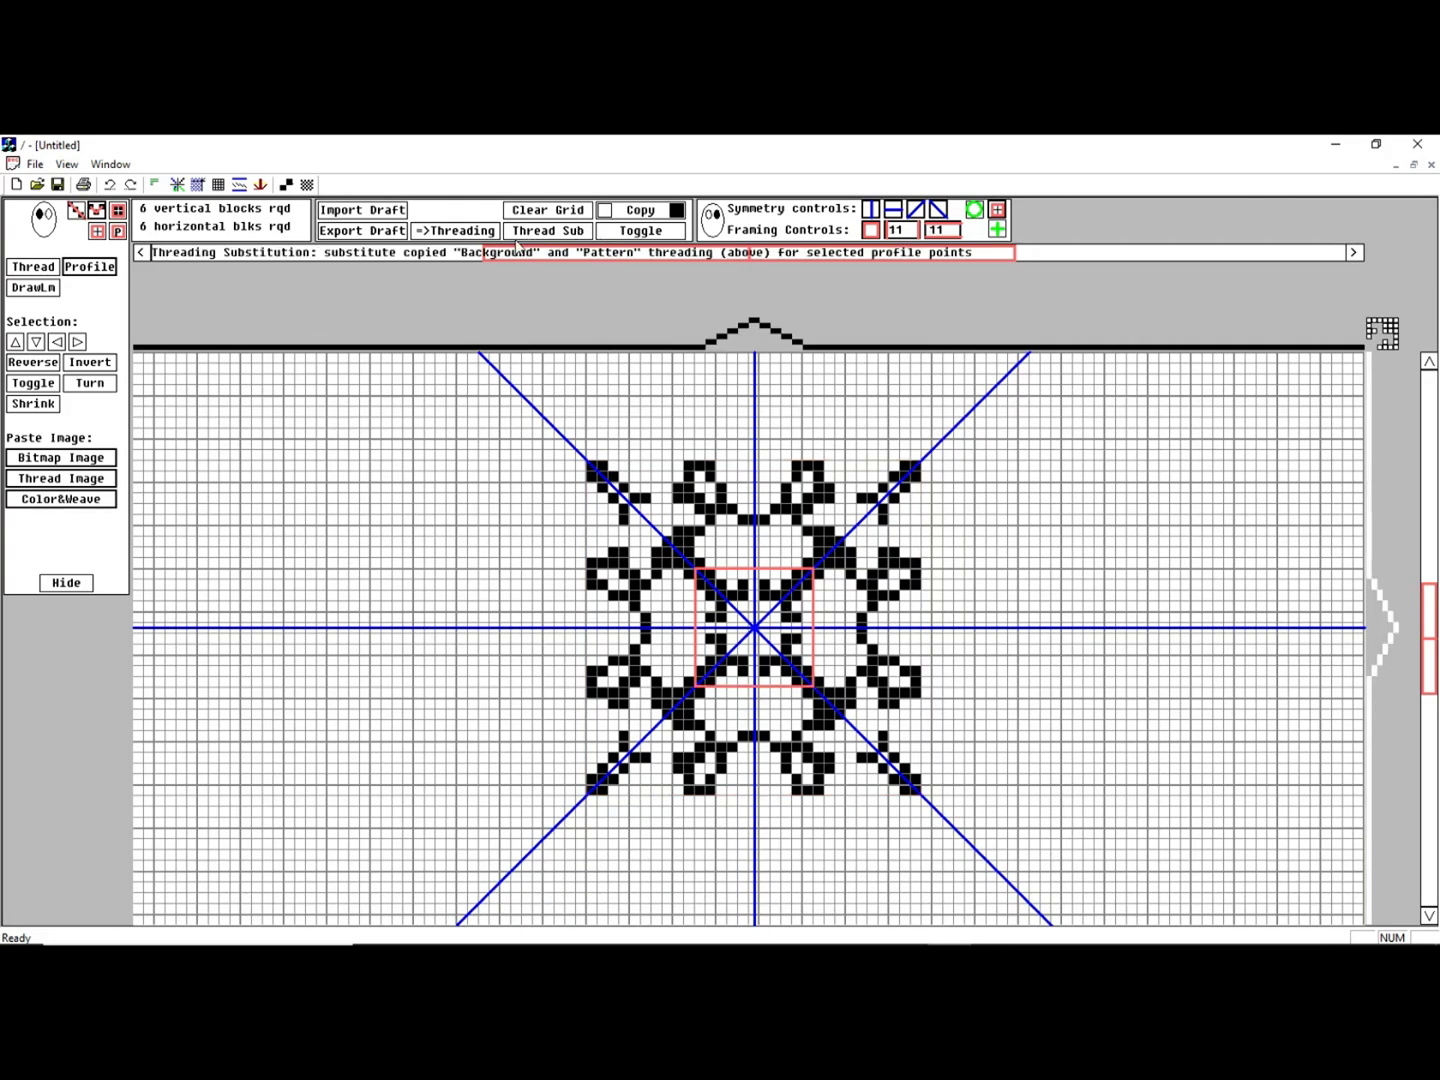
{"action": "left_click", "coordinate": [447, 232]}
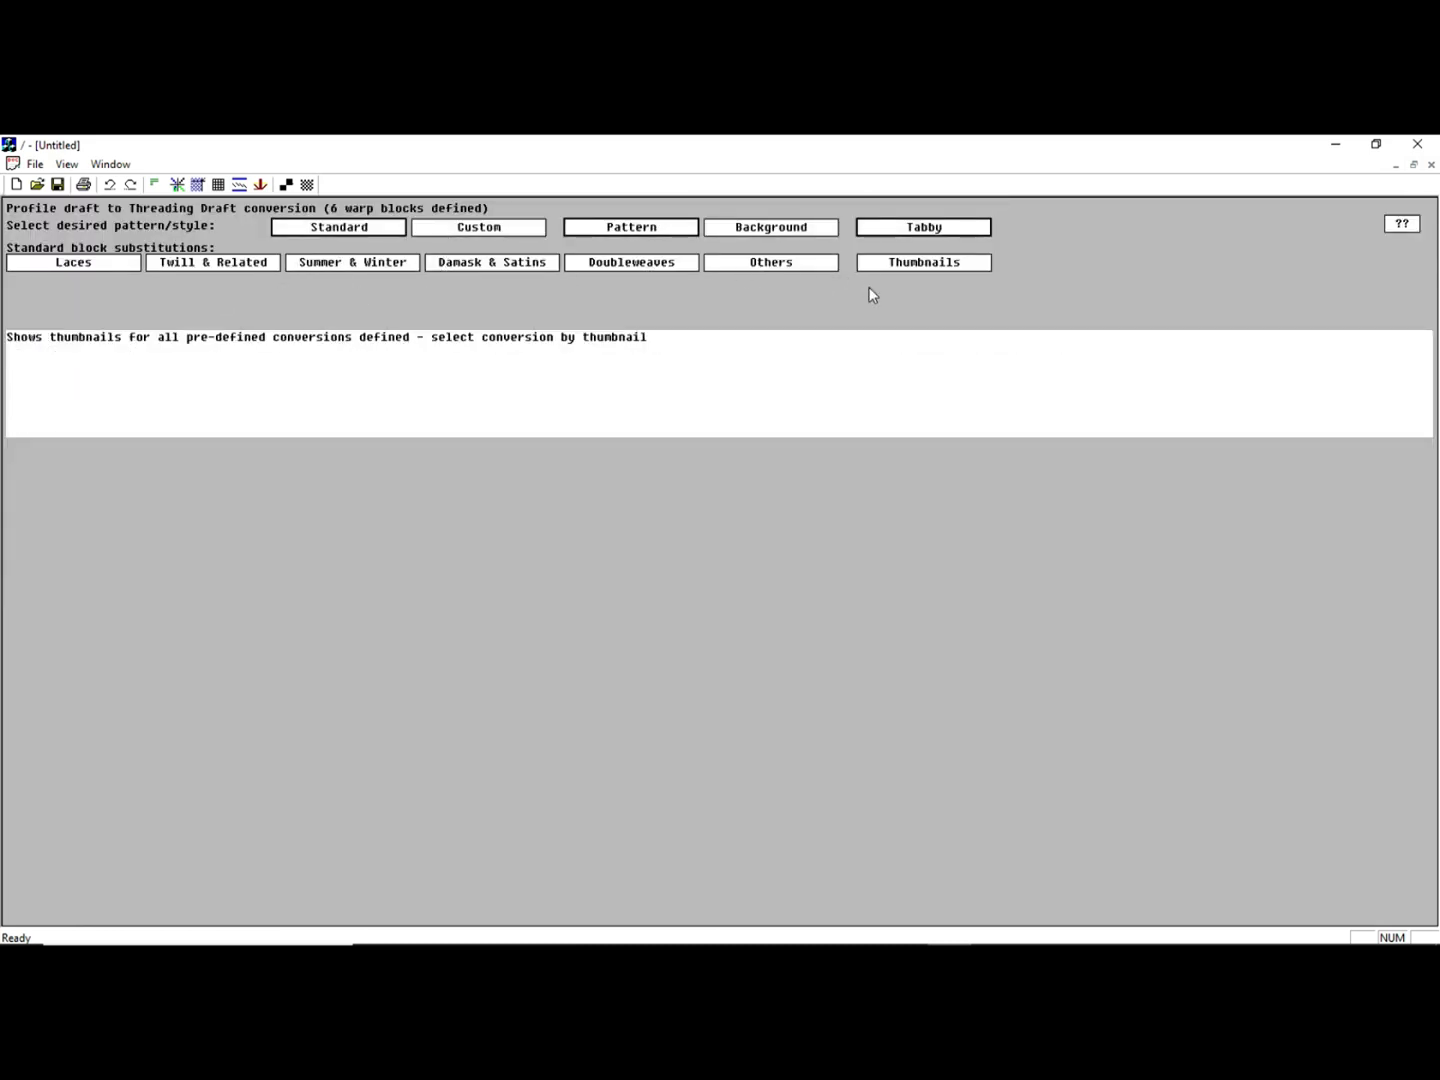
{"action": "left_click", "coordinate": [910, 264]}
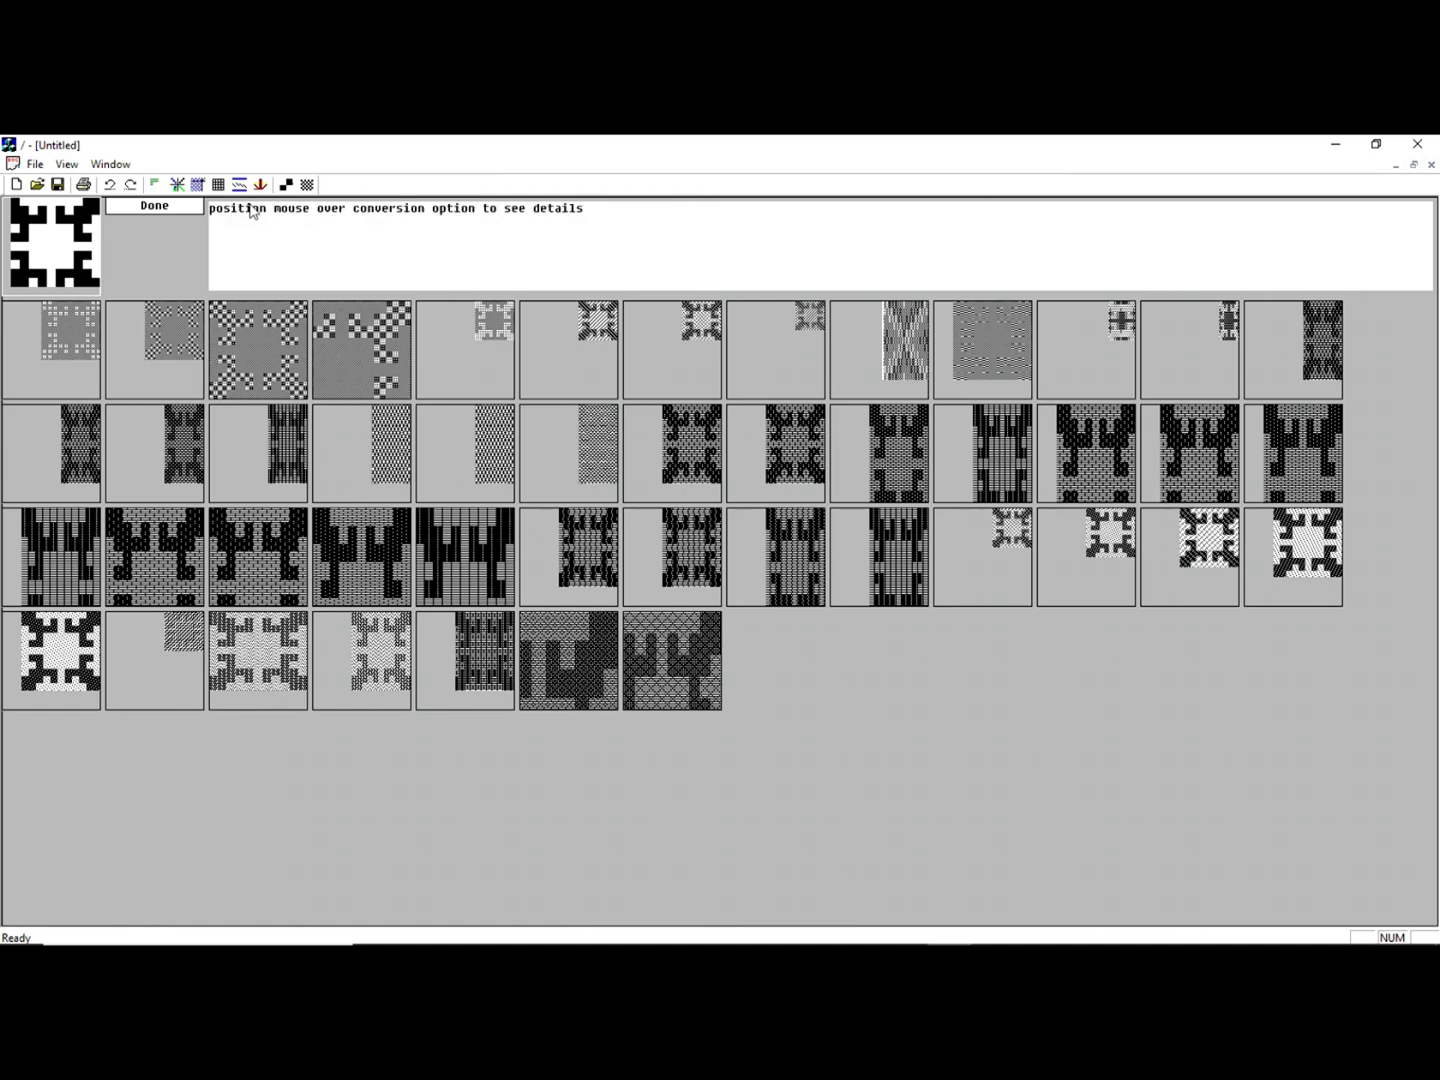
{"action": "left_click", "coordinate": [219, 187]}
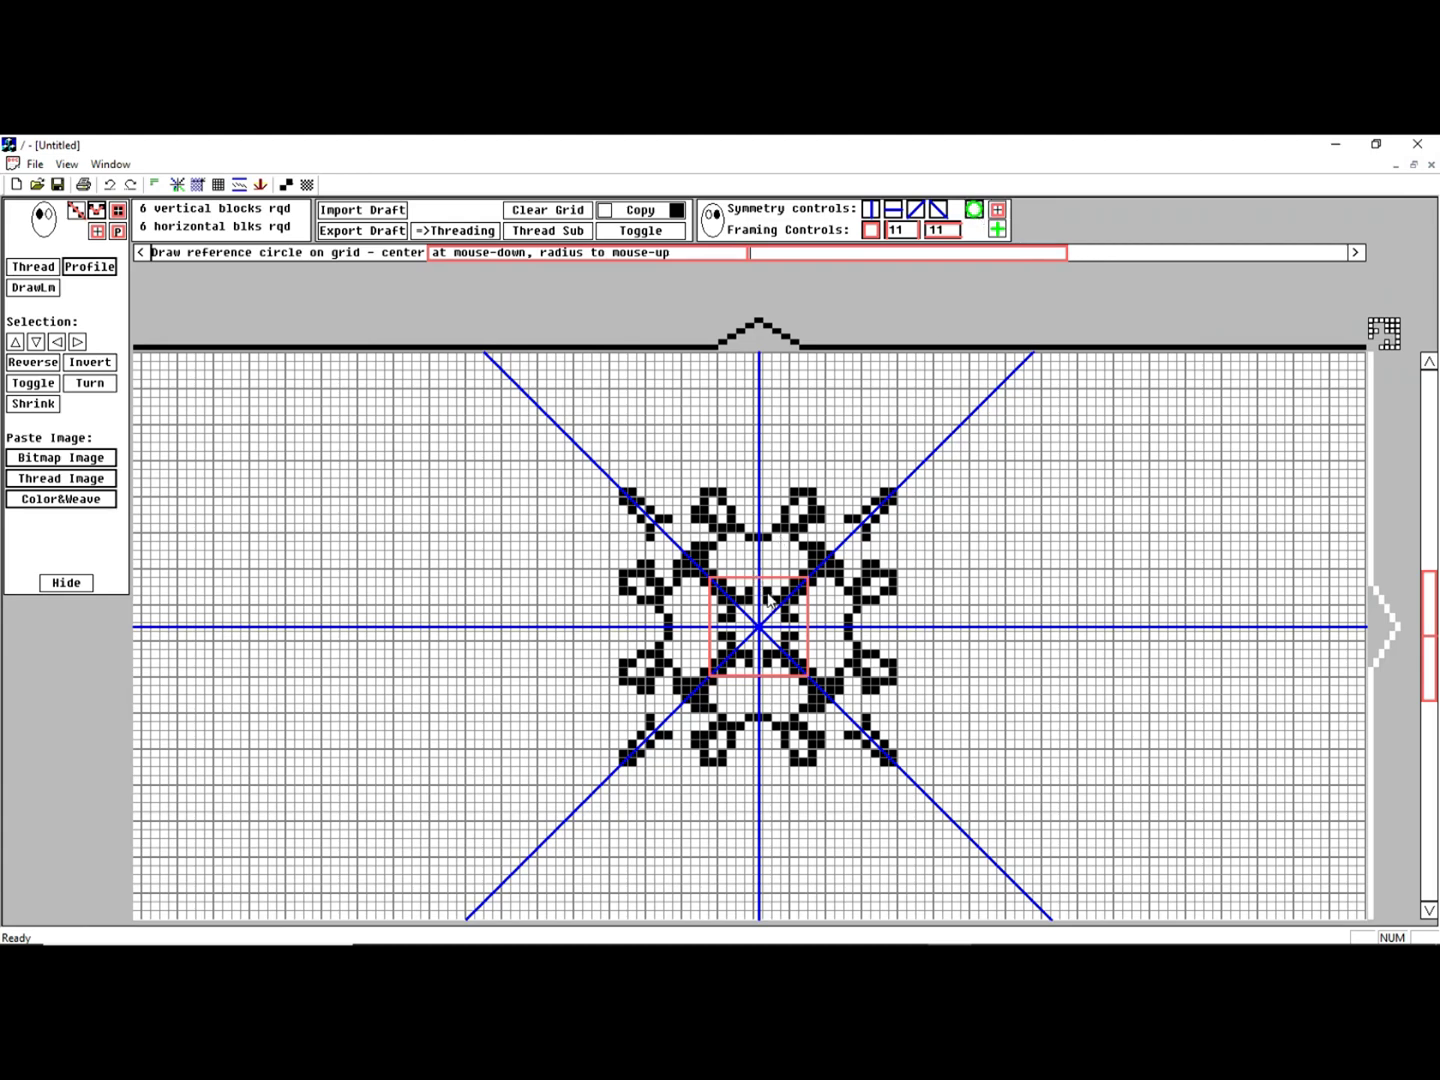
Draw a reference circle around the motif's centre and add a vertical guide line just right of the motif
{"action": "left_click_drag", "start_coordinate": [764, 620], "coordinate": [823, 577]}
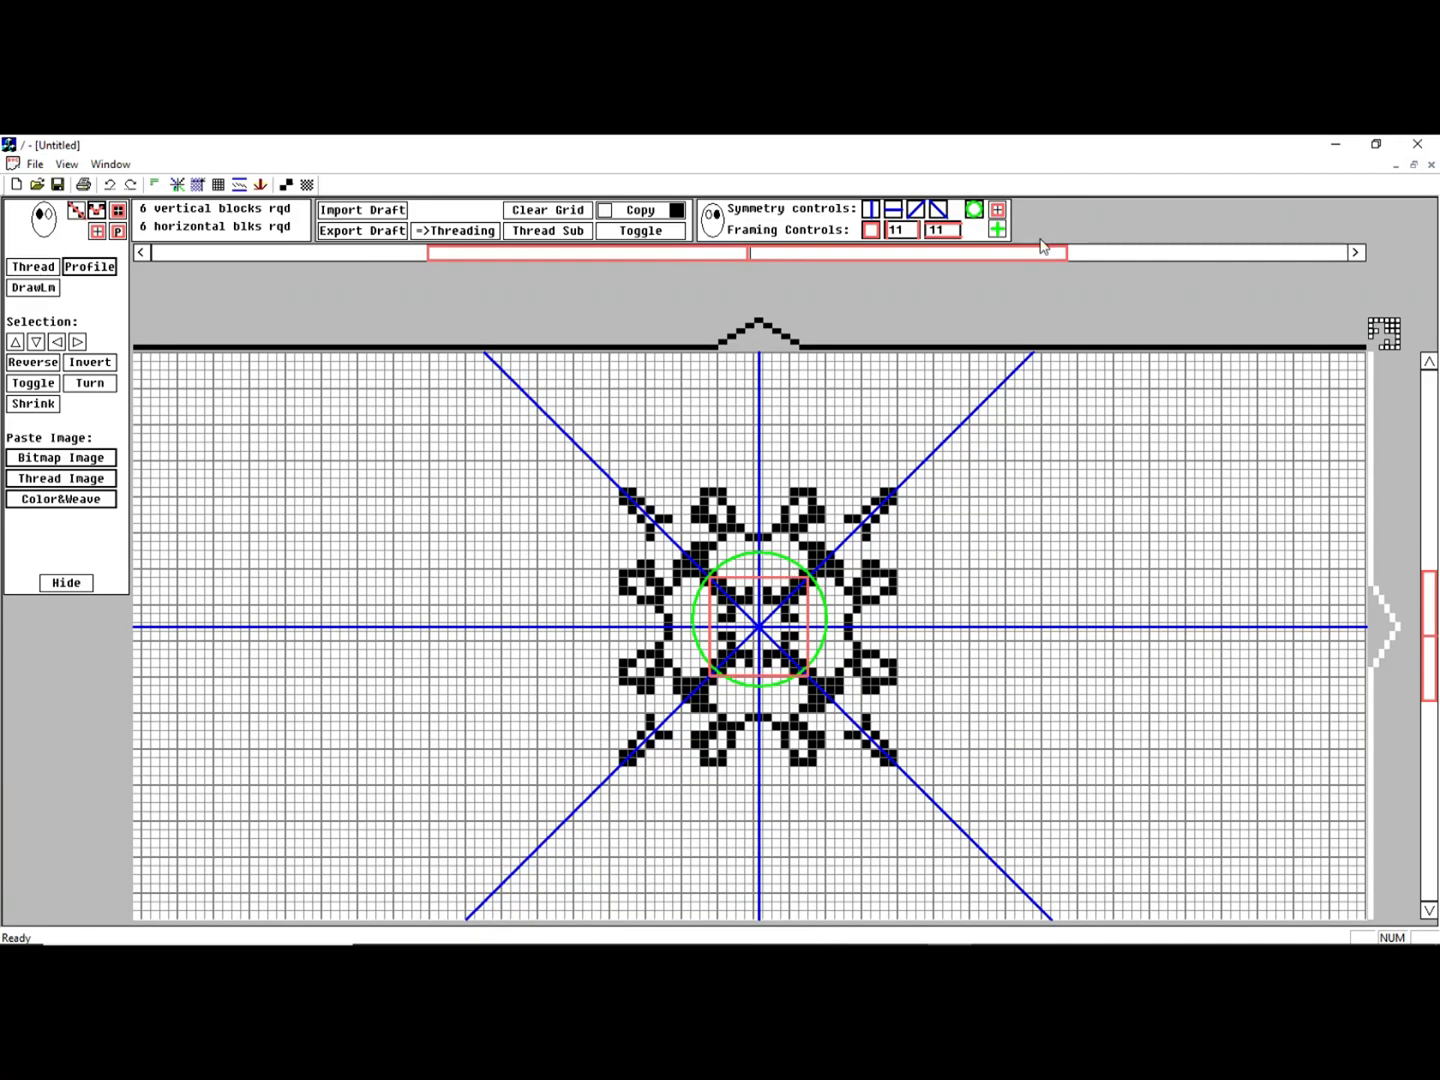
{"action": "left_click", "coordinate": [998, 230]}
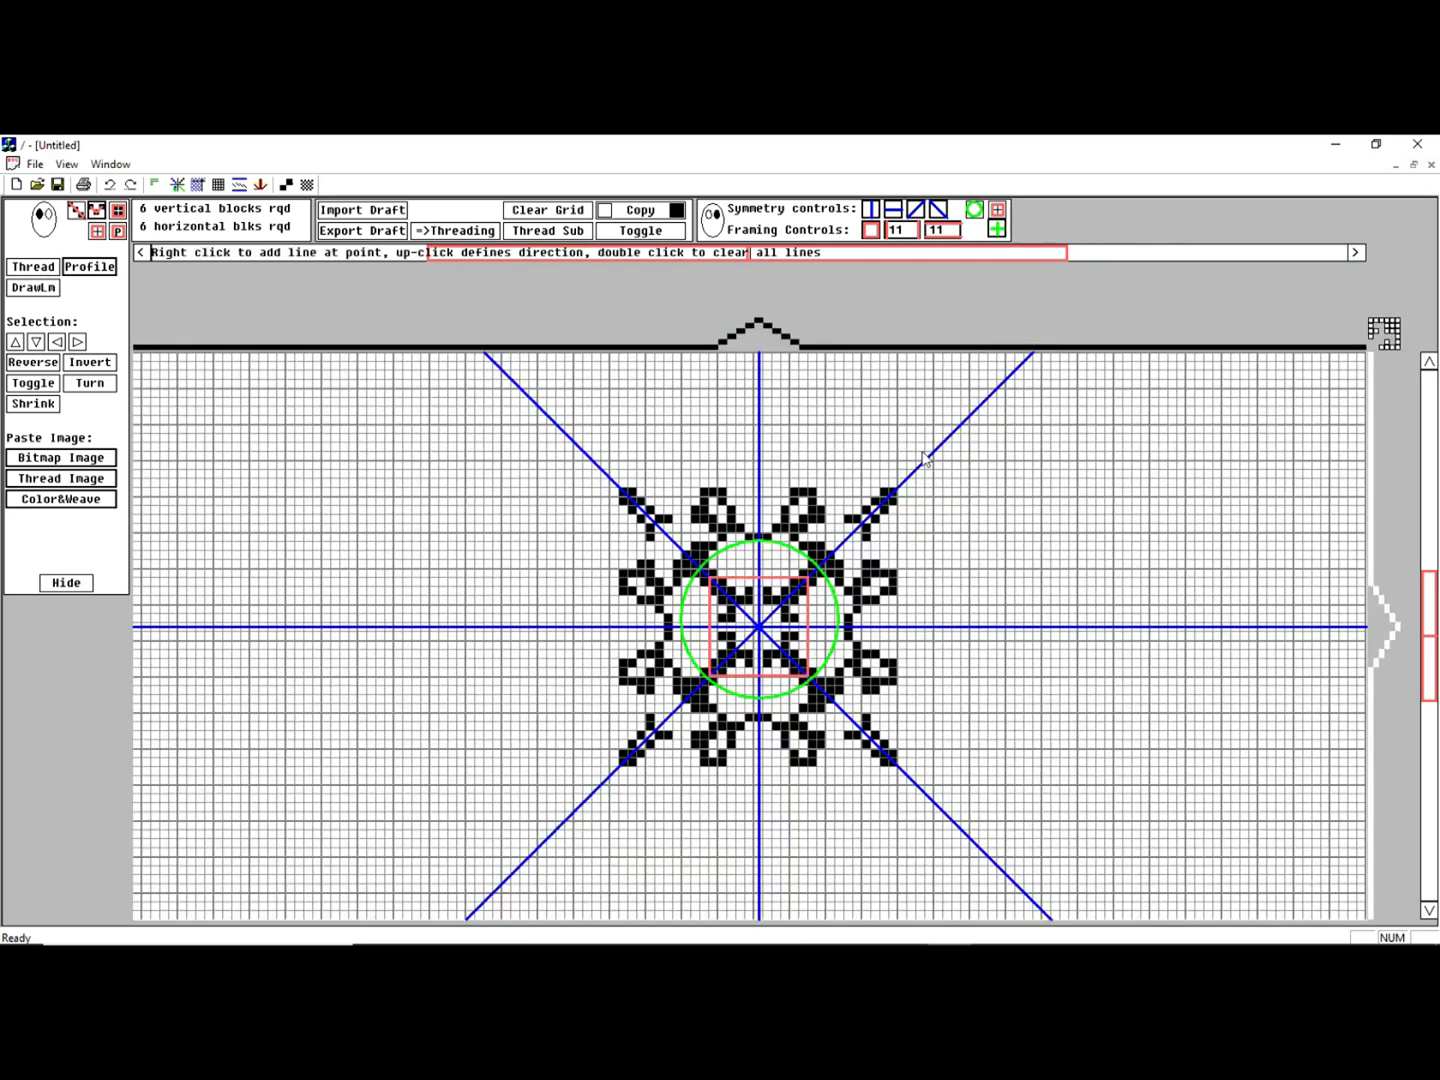
{"action": "right_click", "coordinate": [917, 528]}
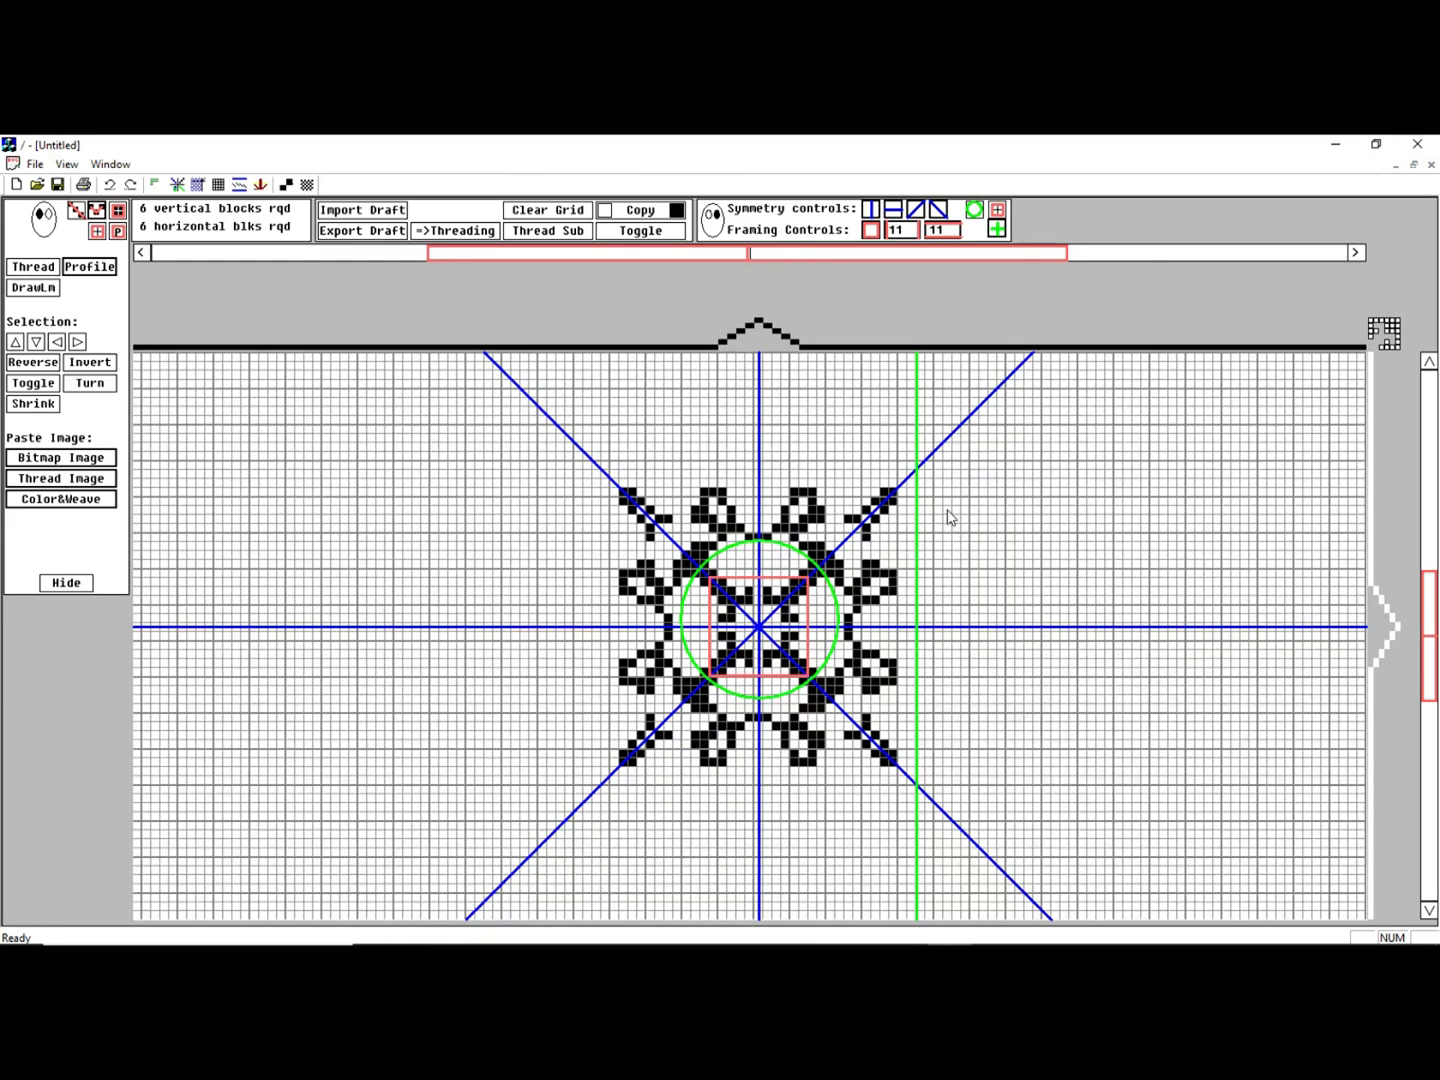
{"action": "left_click", "coordinate": [845, 533]}
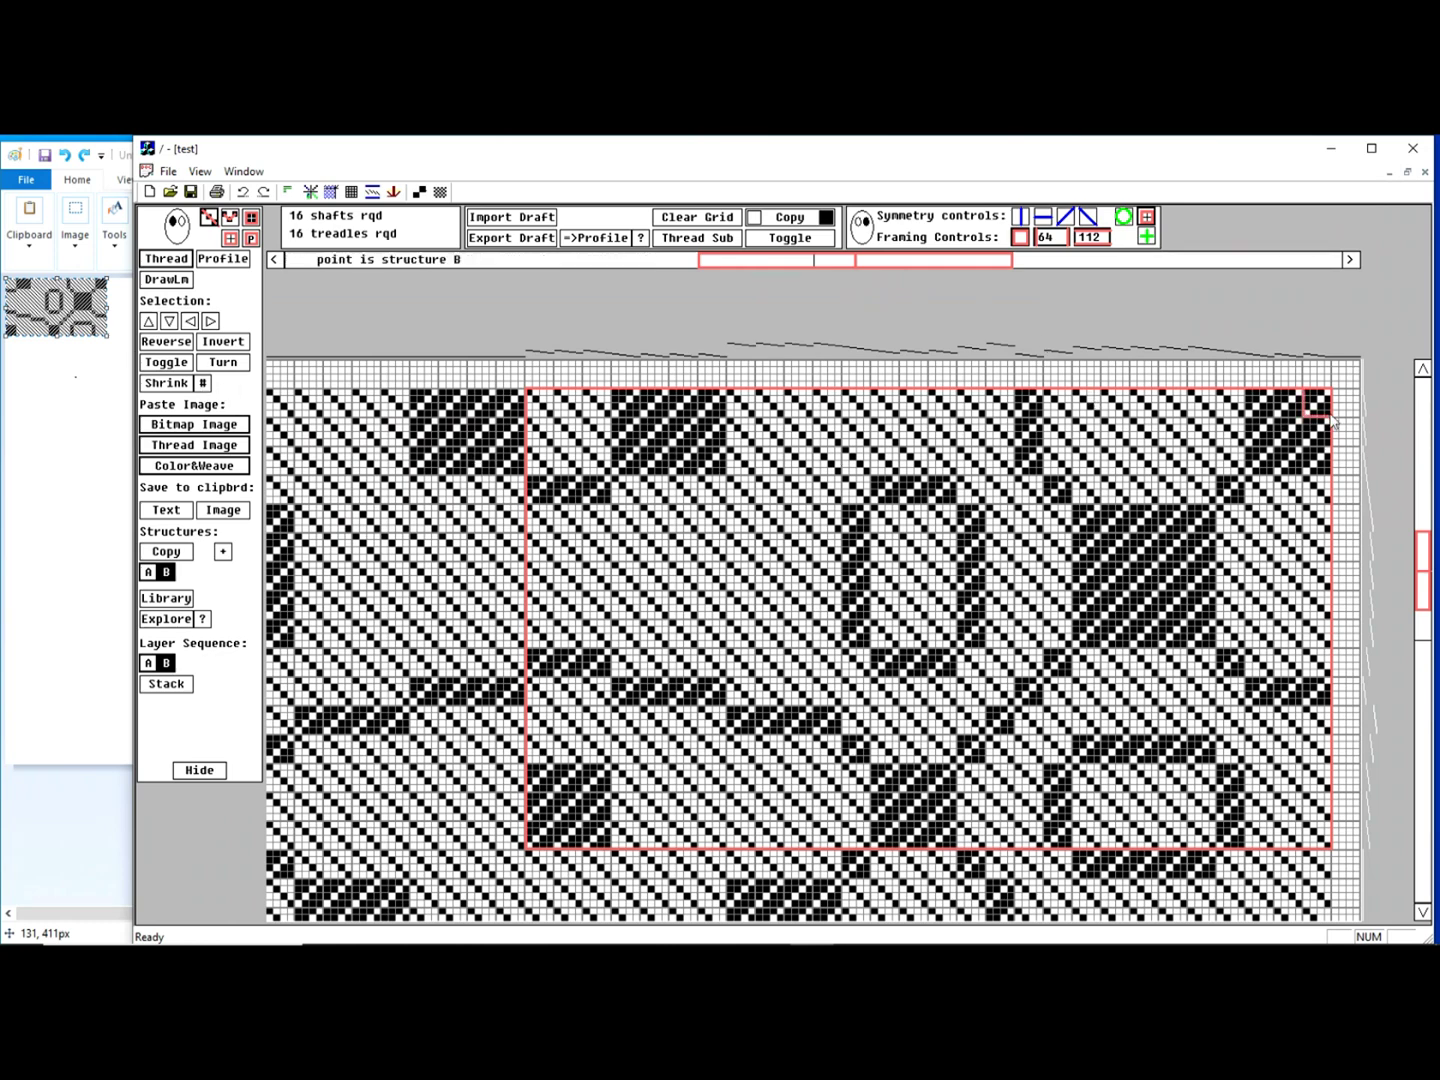
Set the shrink size to 4x4 using the pattern's upper-right corner block and reselect the 64 by 112 pattern area
{"action": "left_click_drag", "start_coordinate": [1305, 391], "coordinate": [1331, 414]}
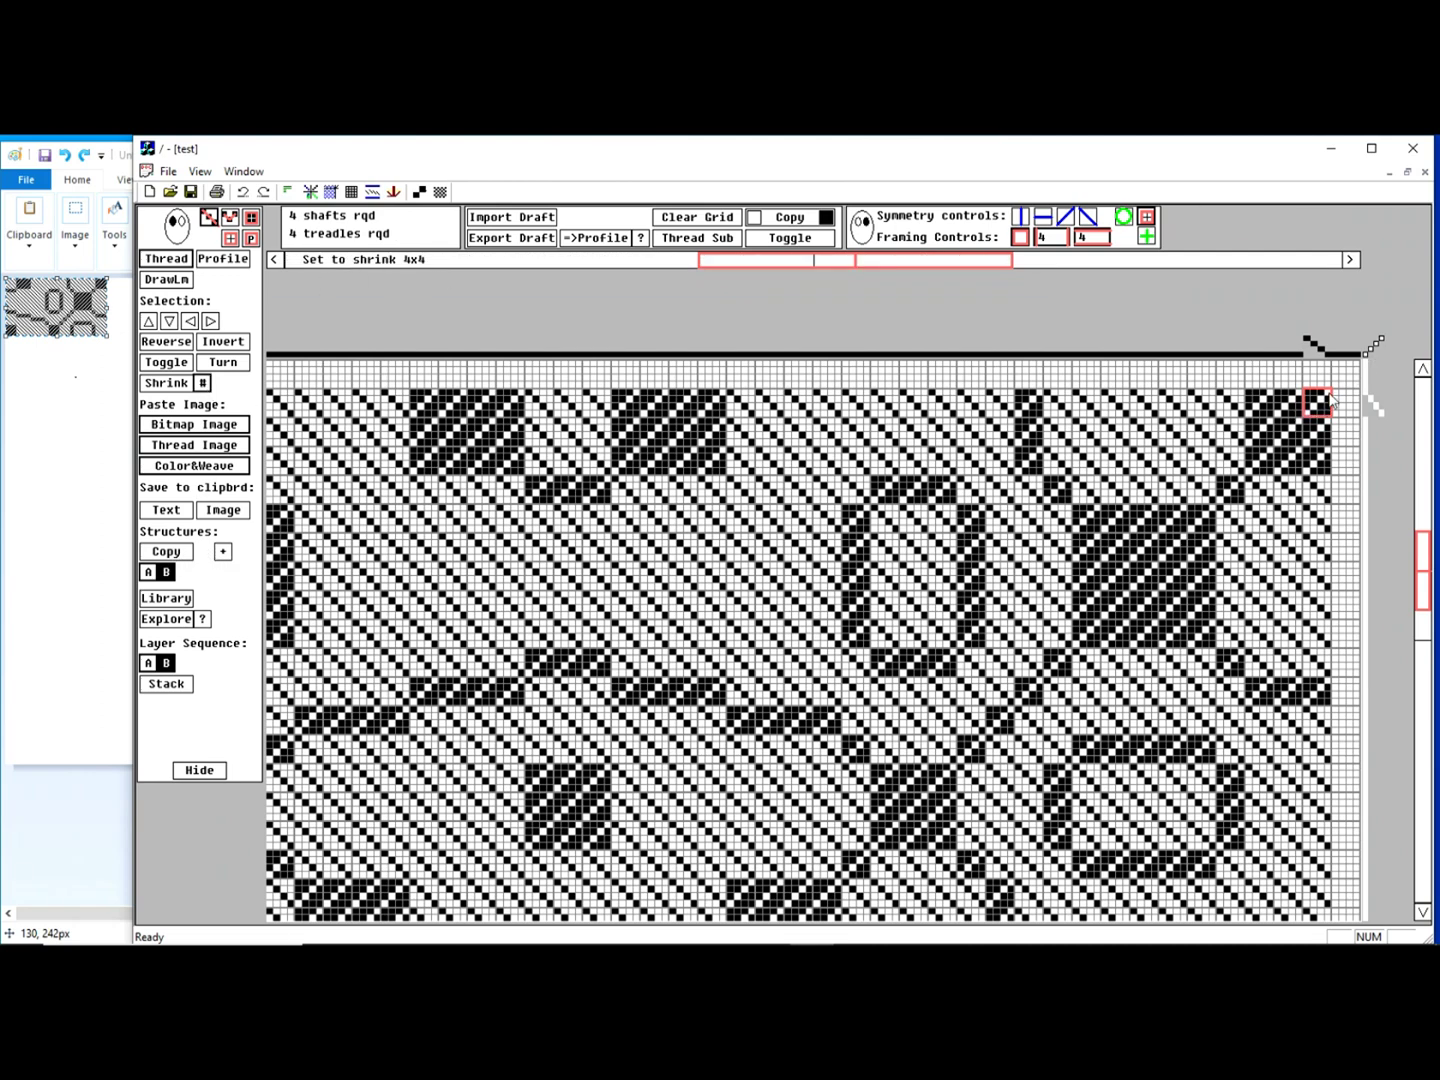
{"action": "left_click_drag", "start_coordinate": [1316, 413], "coordinate": [1171, 578]}
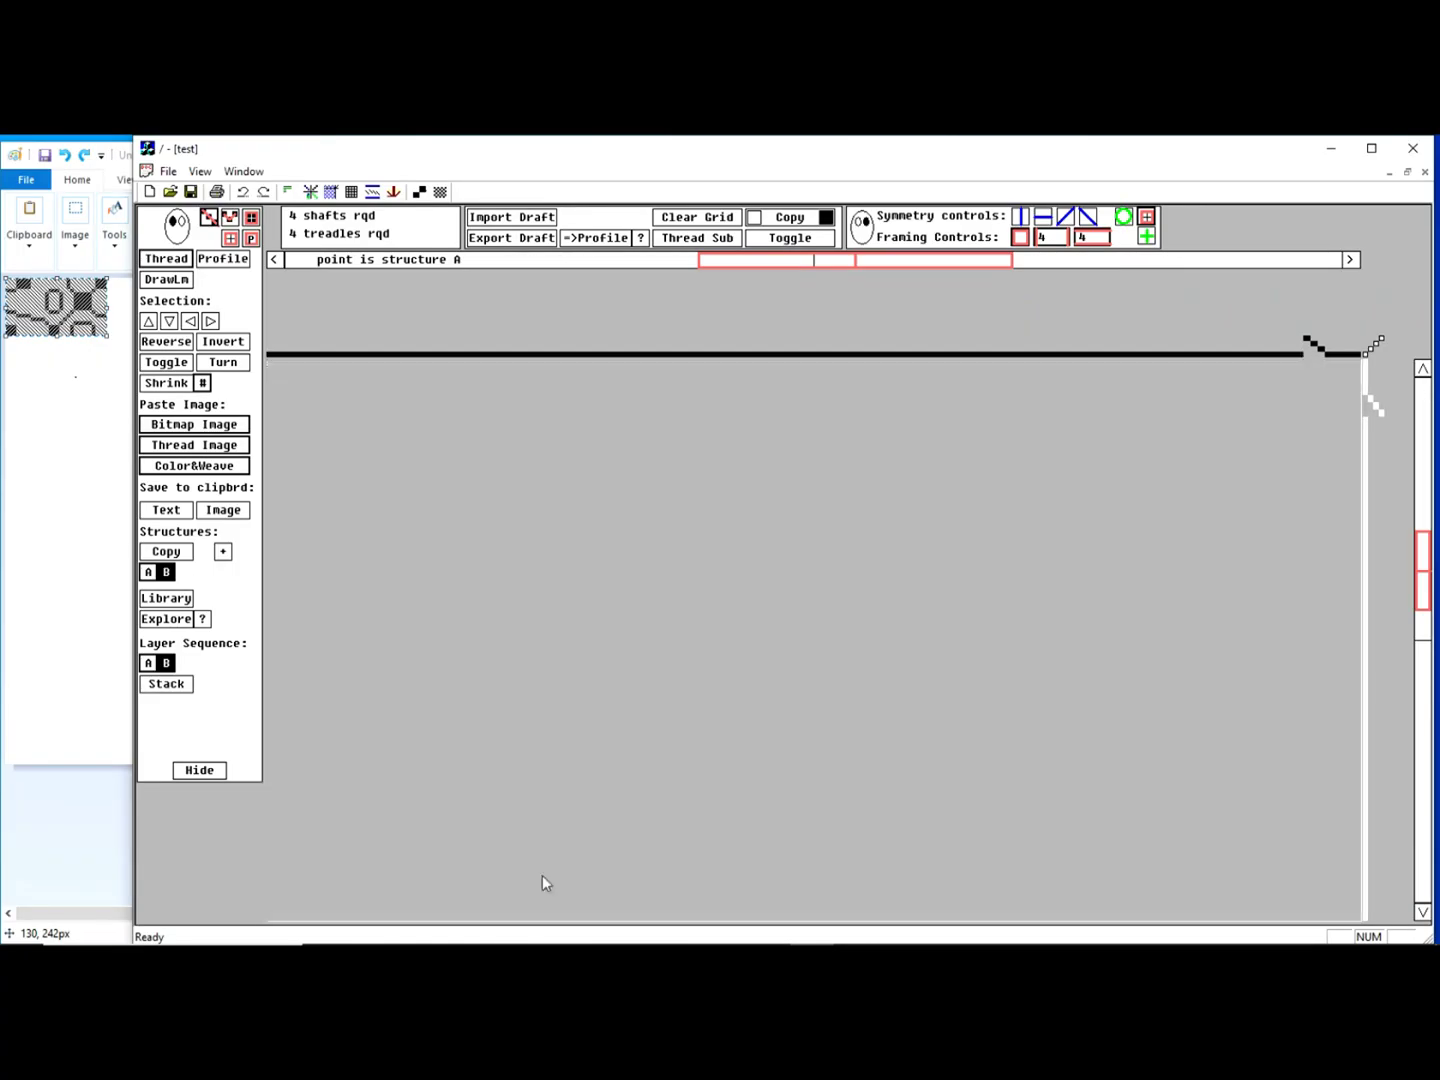
{"action": "left_click_drag", "start_coordinate": [544, 881], "coordinate": [527, 852]}
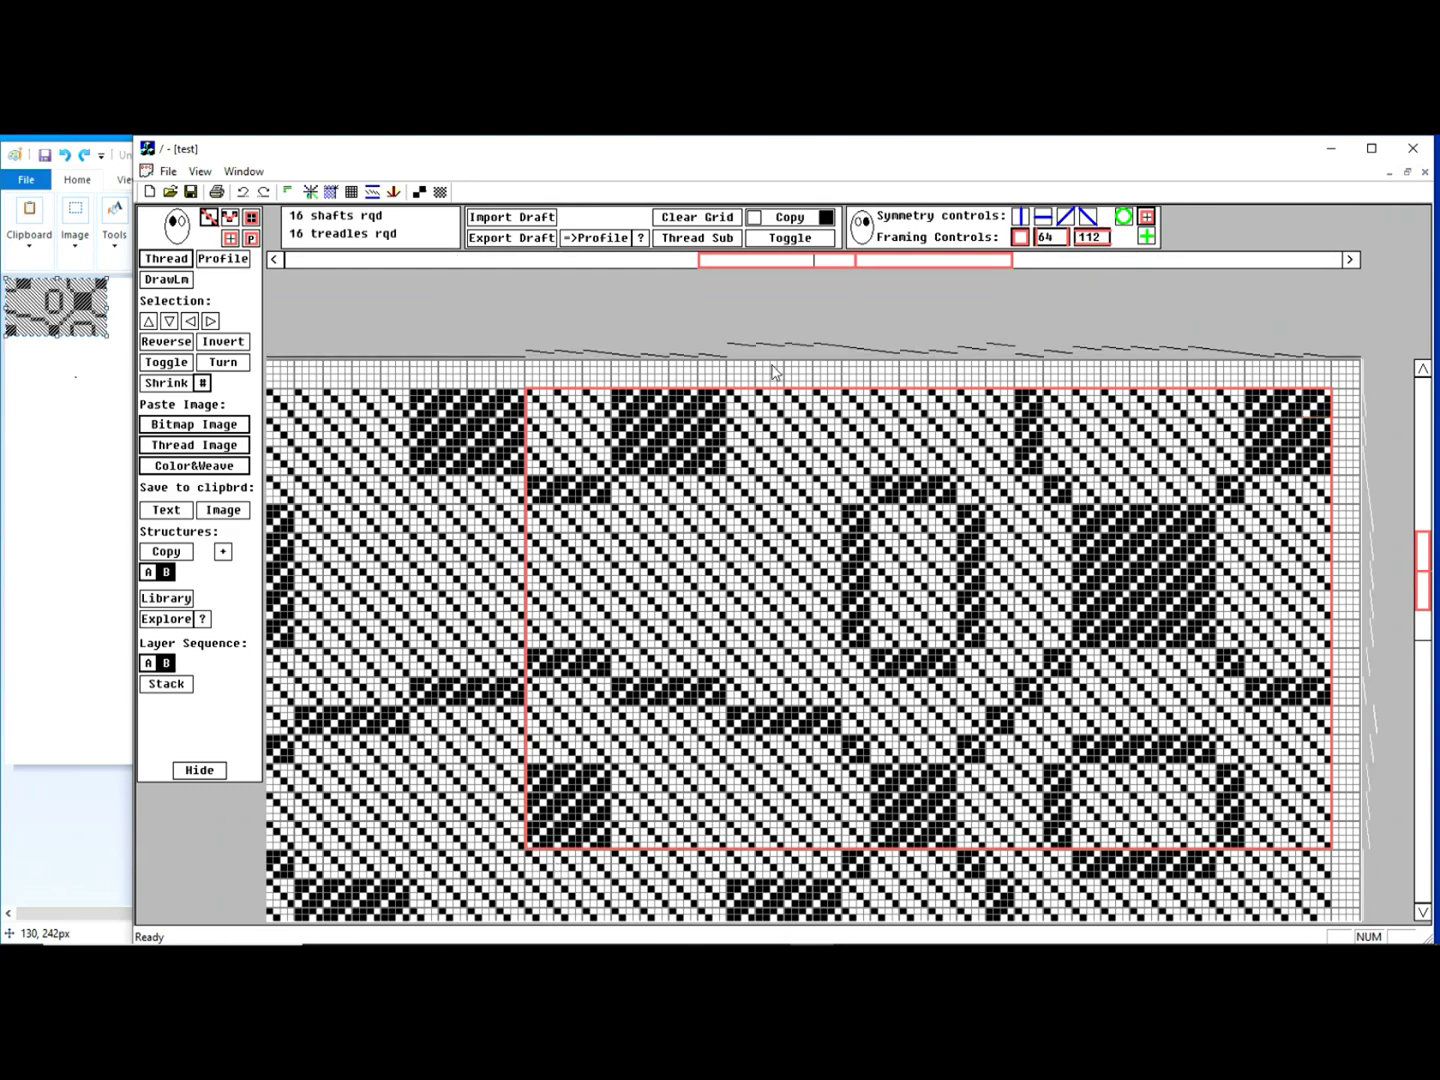
Shrink the selected 64 by 112 pattern area and undo the shrink
{"action": "left_click", "coordinate": [166, 383]}
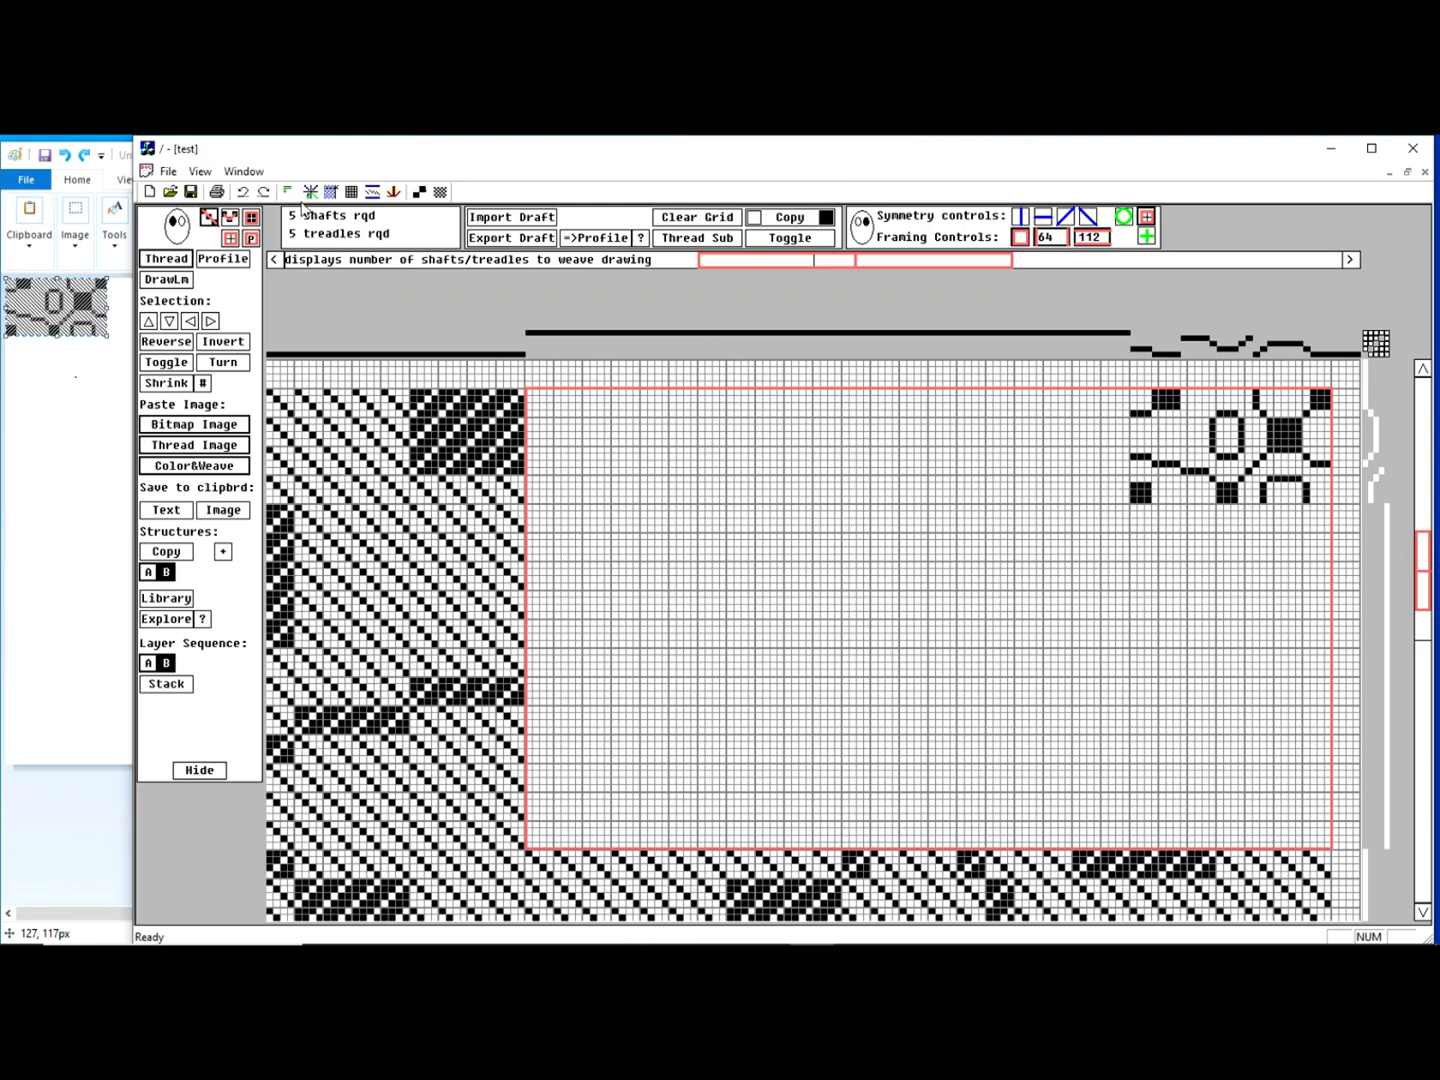
{"action": "left_click", "coordinate": [243, 192]}
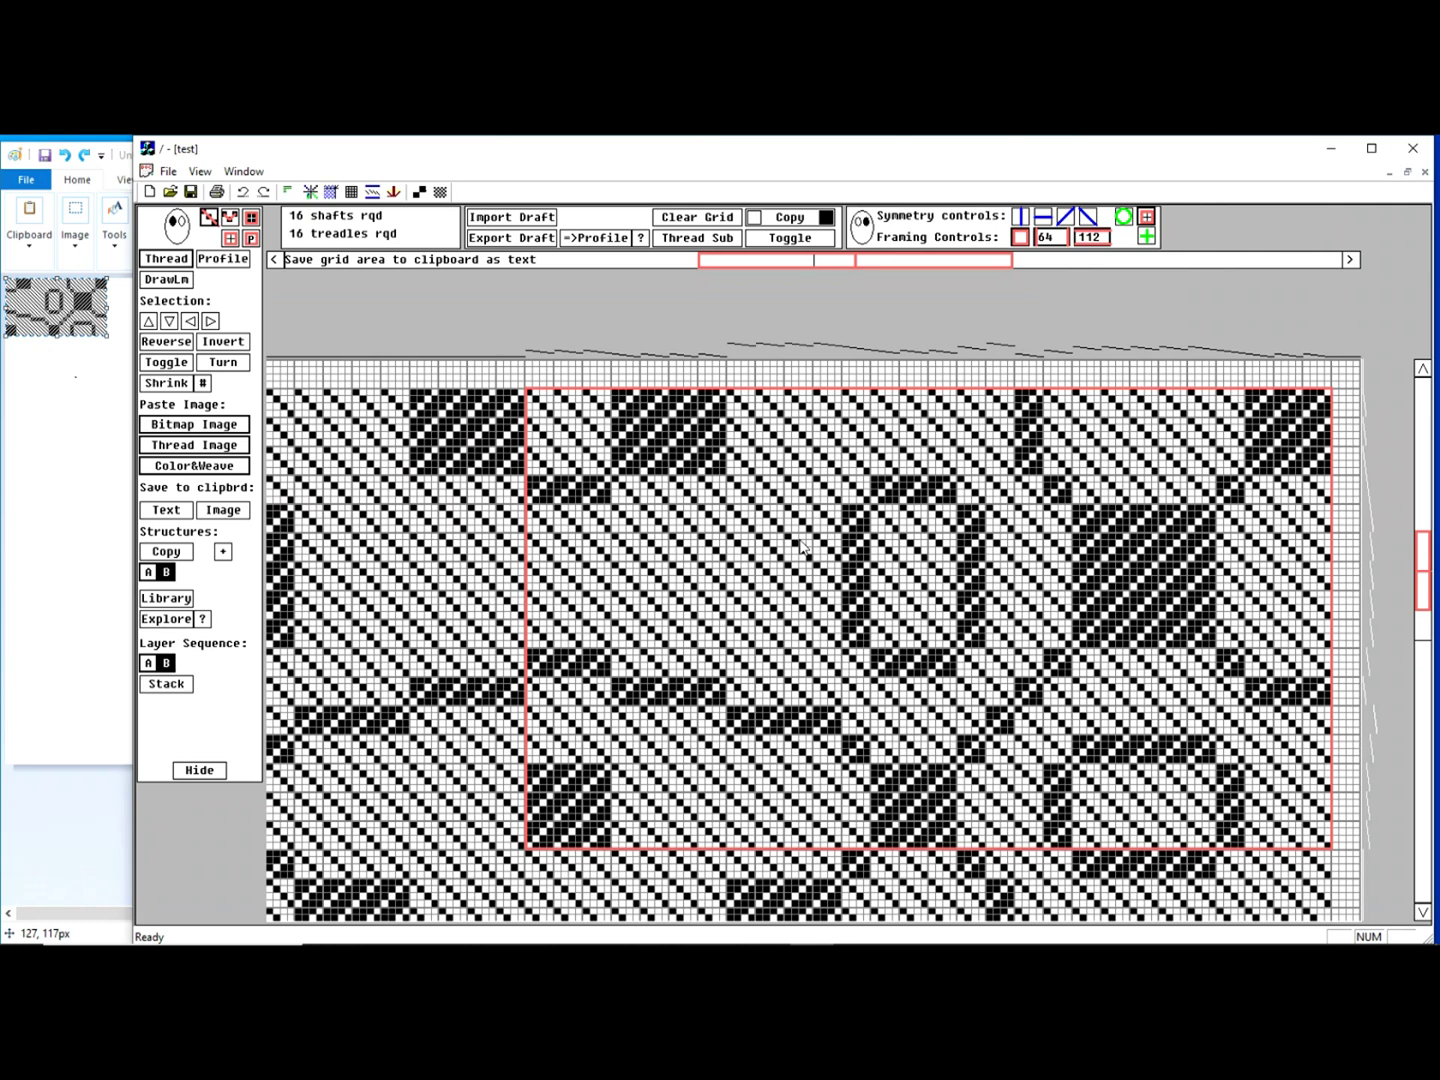
Save the selected pattern area to the clipboard as an image, paste it into Paint and return to the weaving program
{"action": "left_click", "coordinate": [222, 511]}
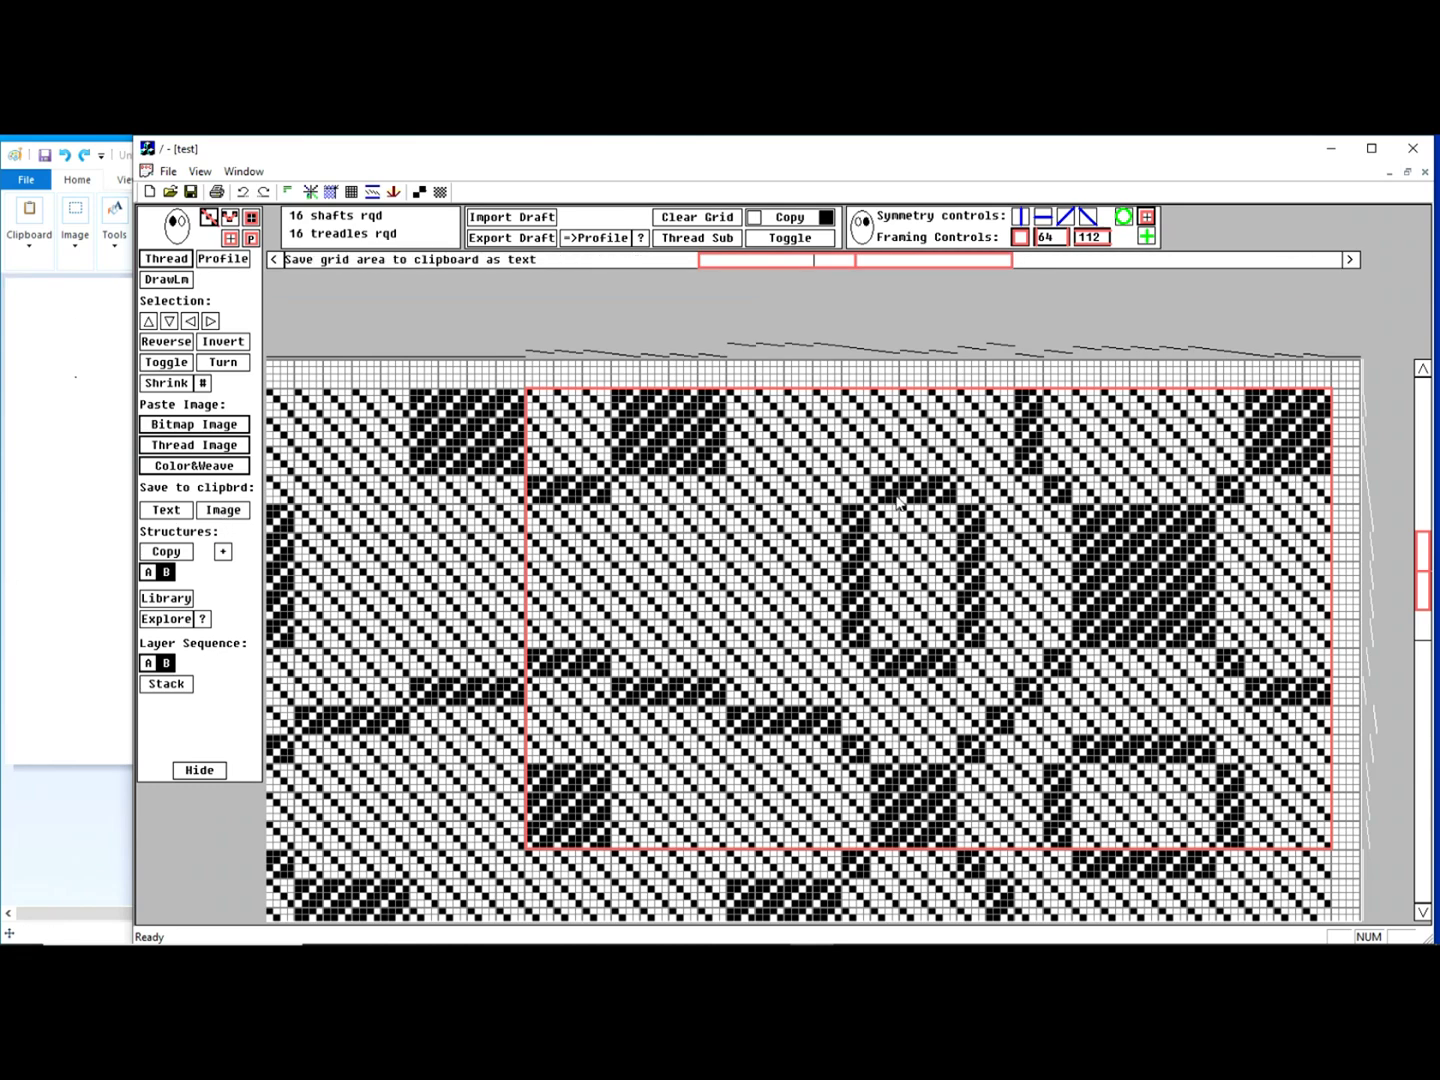
{"action": "left_click", "coordinate": [228, 511]}
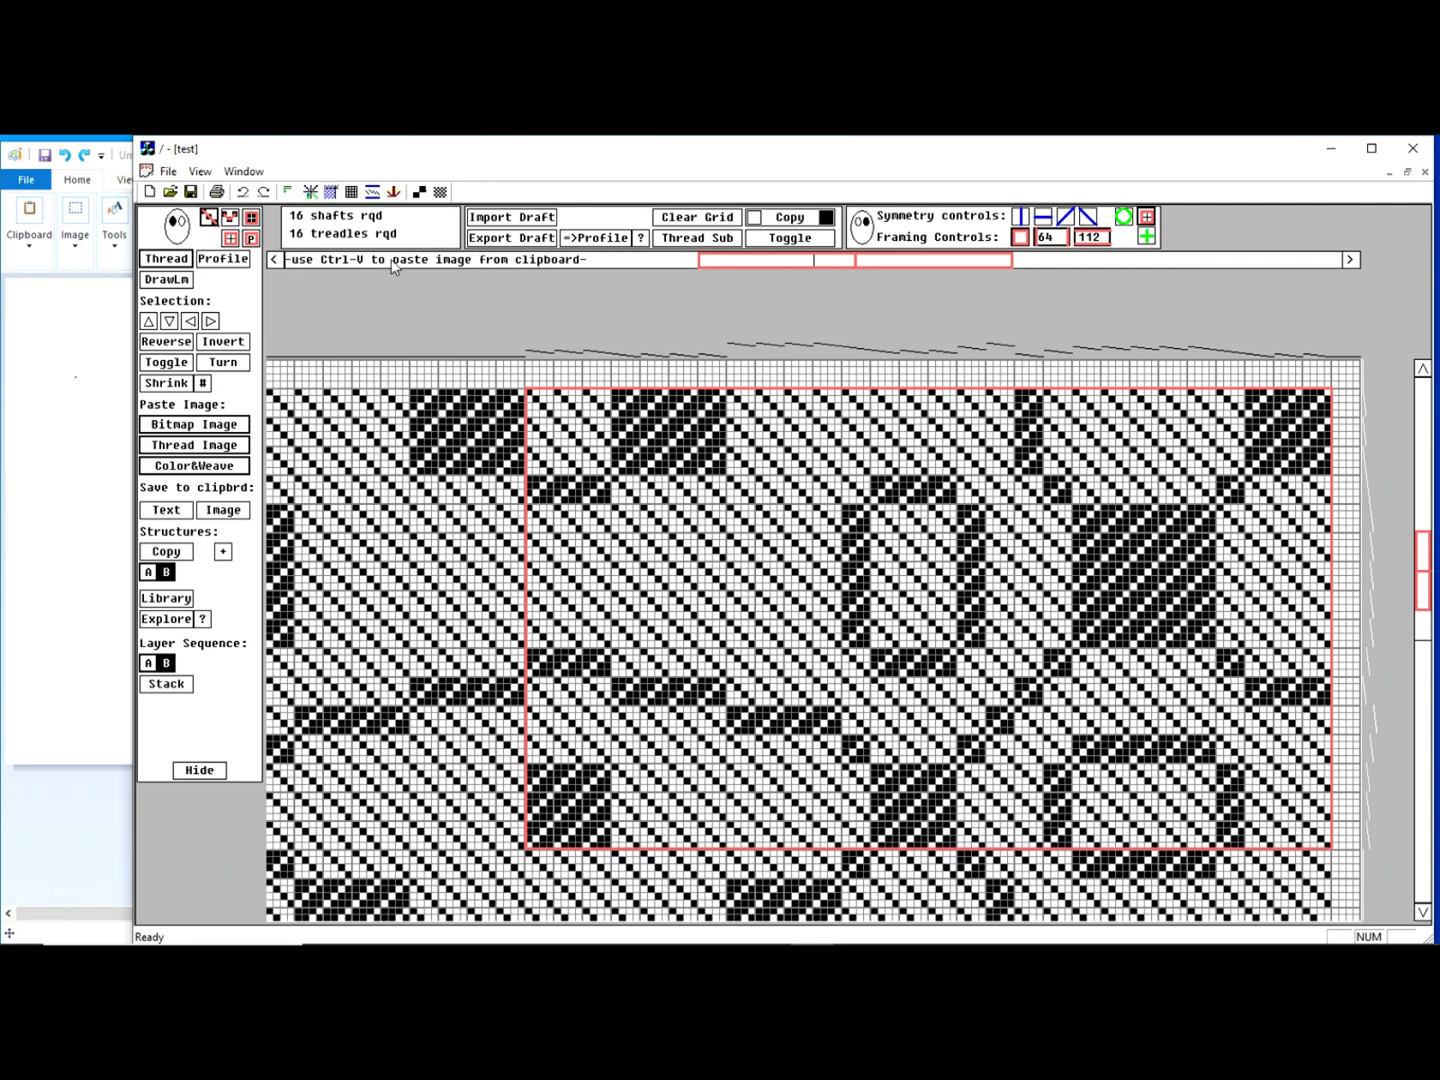
{"action": "left_click", "coordinate": [66, 392]}
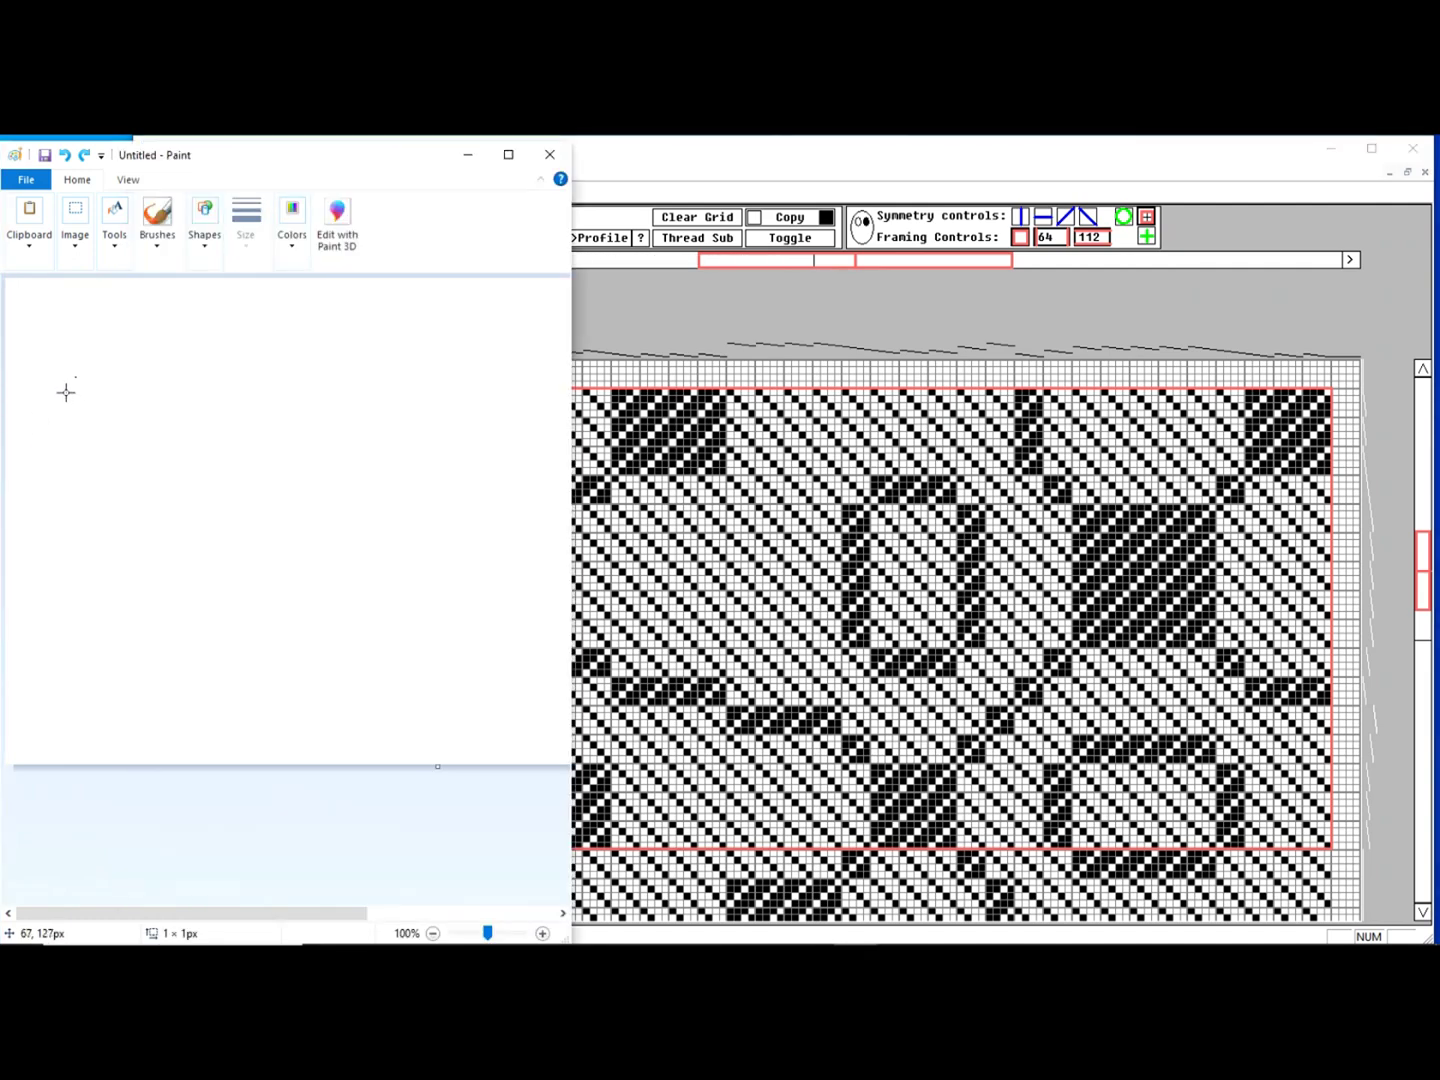
{"action": "key", "text": "ctrl+v"}
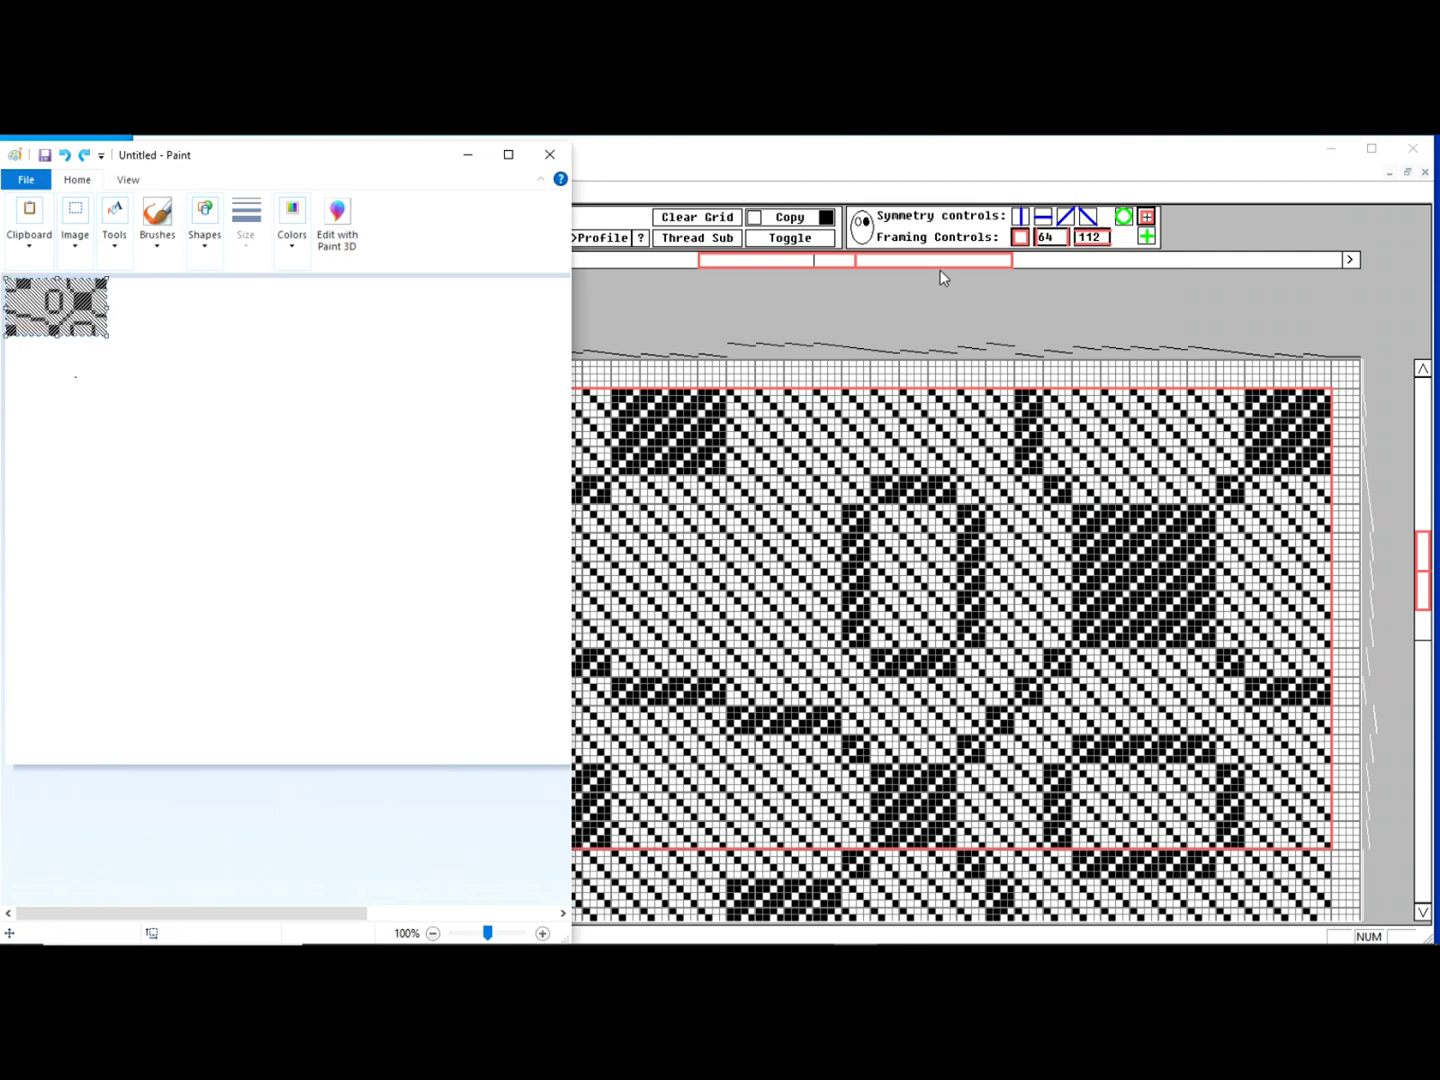
{"action": "left_click", "coordinate": [921, 313]}
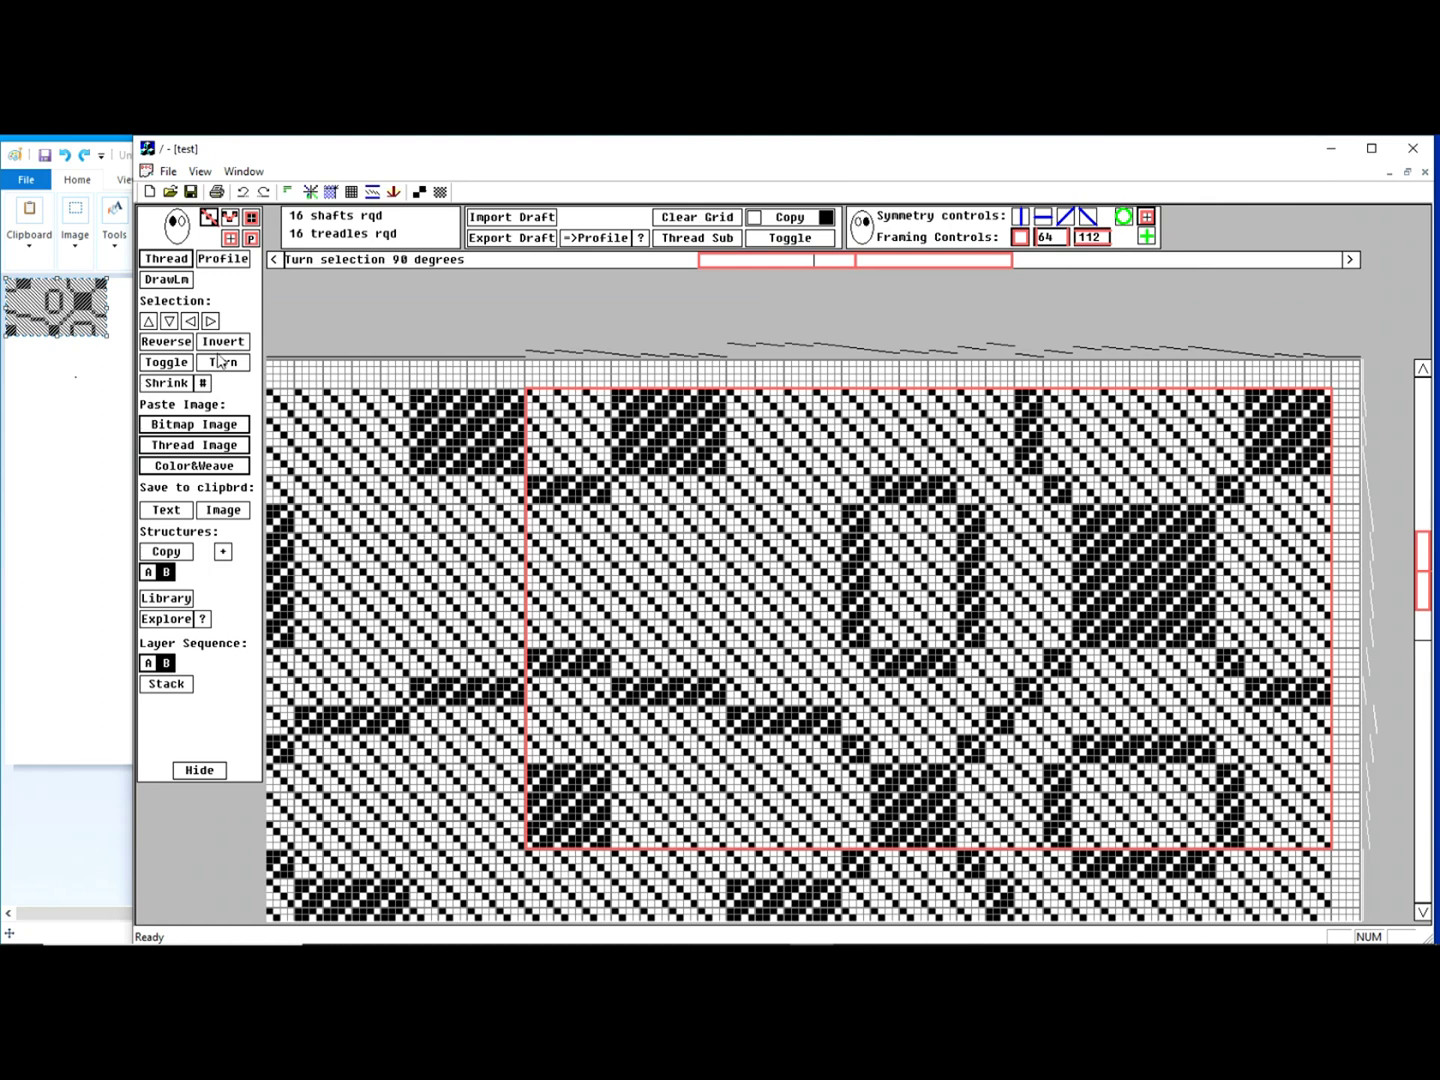